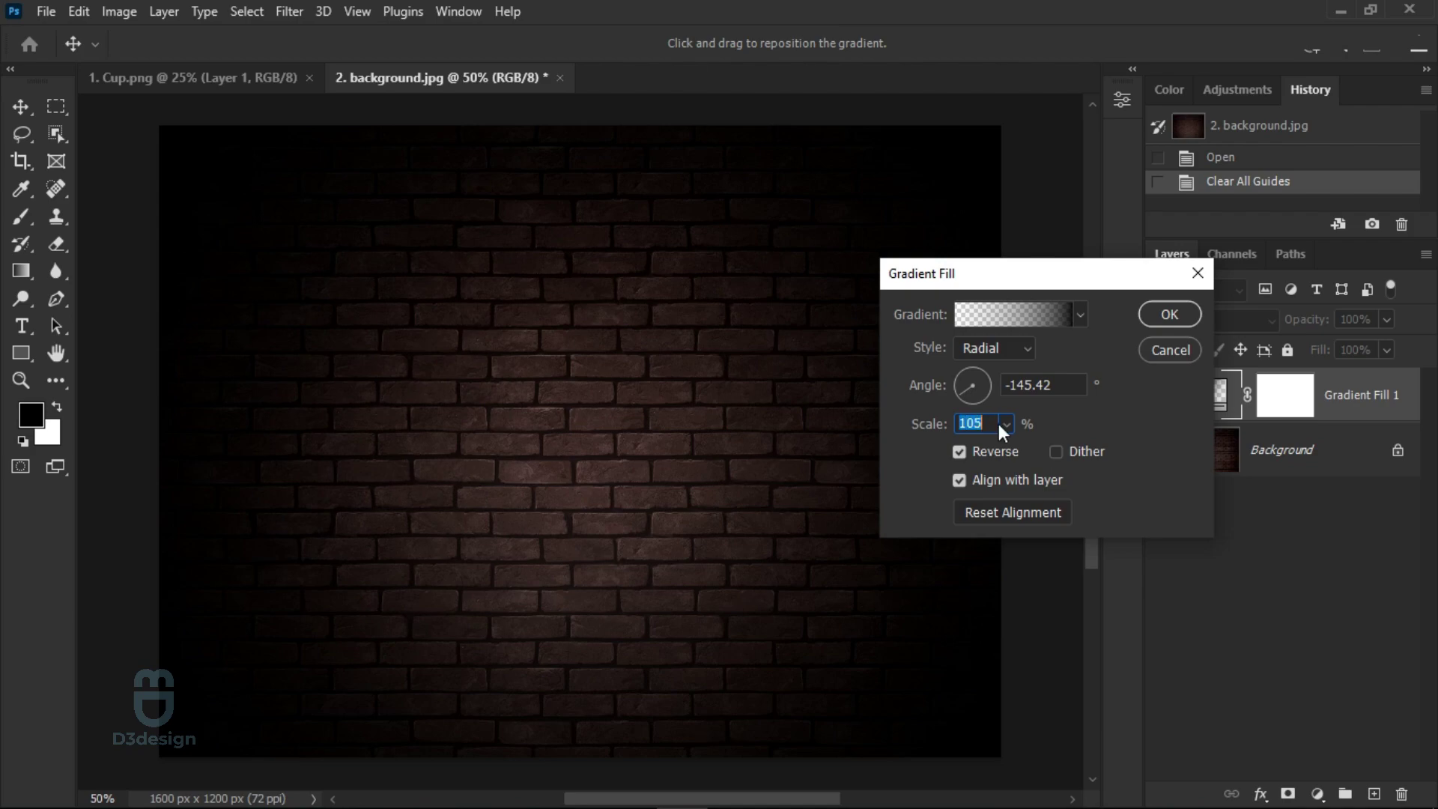
- Set the radial gradient fill's scale to 120% and apply the fill layer
scroll(999, 424, up, 4)
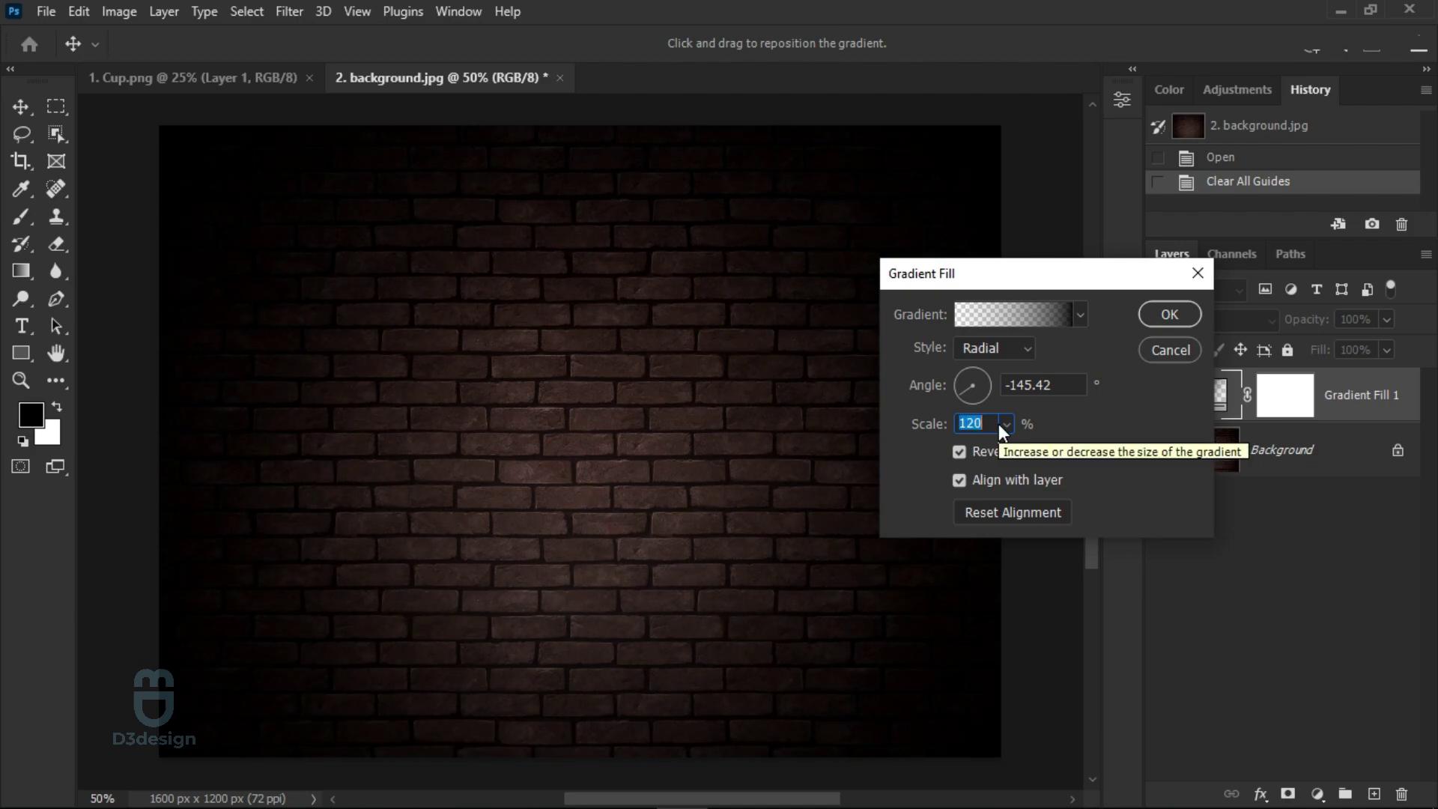
click(1158, 317)
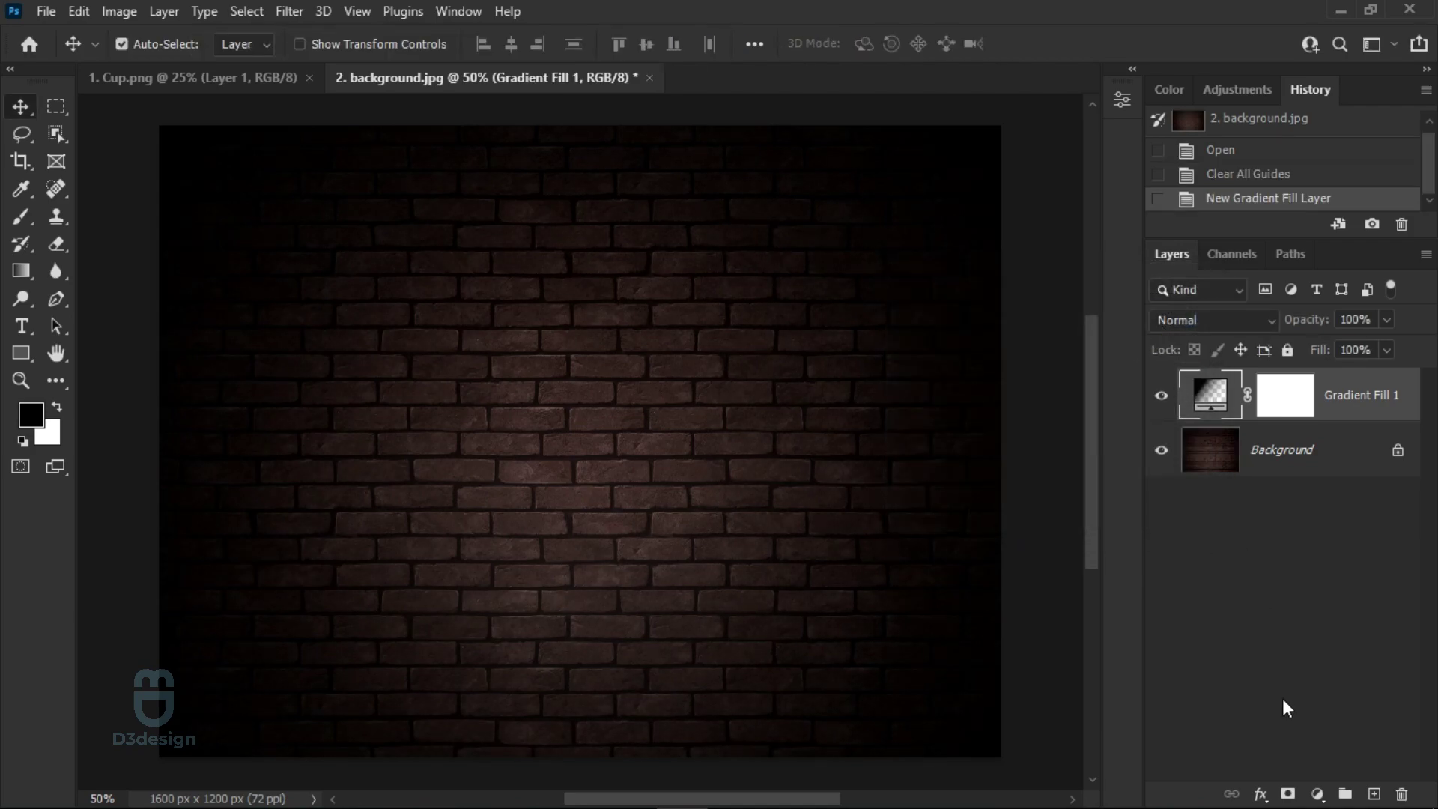
- Add a Brightness/Contrast adjustment layer above the gradient fill and darken the brick wall with it
click(1316, 793)
click(1303, 486)
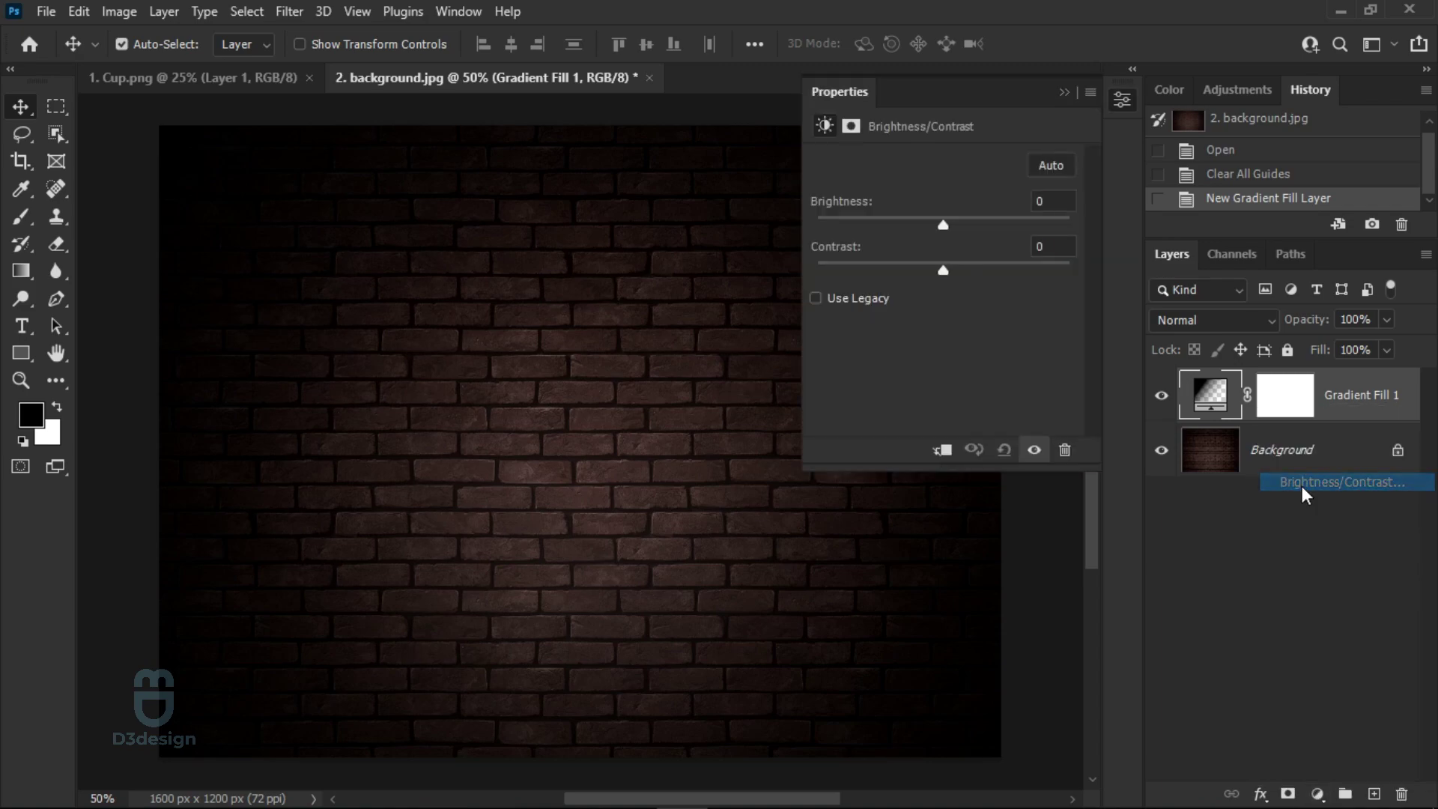
drag(946, 224, 968, 271)
click(1063, 92)
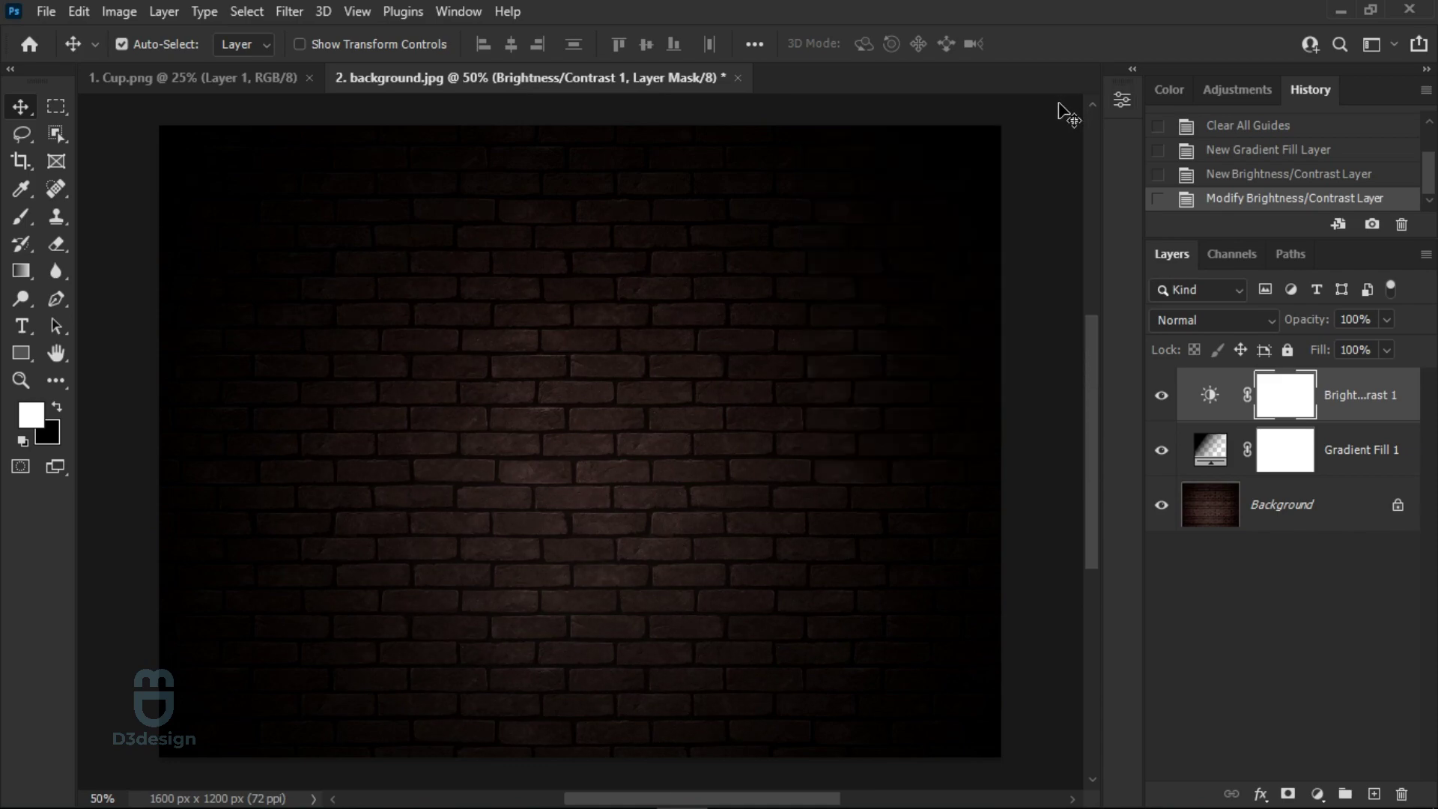
- Add the white text "coffee" in Pacifico Regular at 250 pt and move it to the middle of the canvas
click(21, 326)
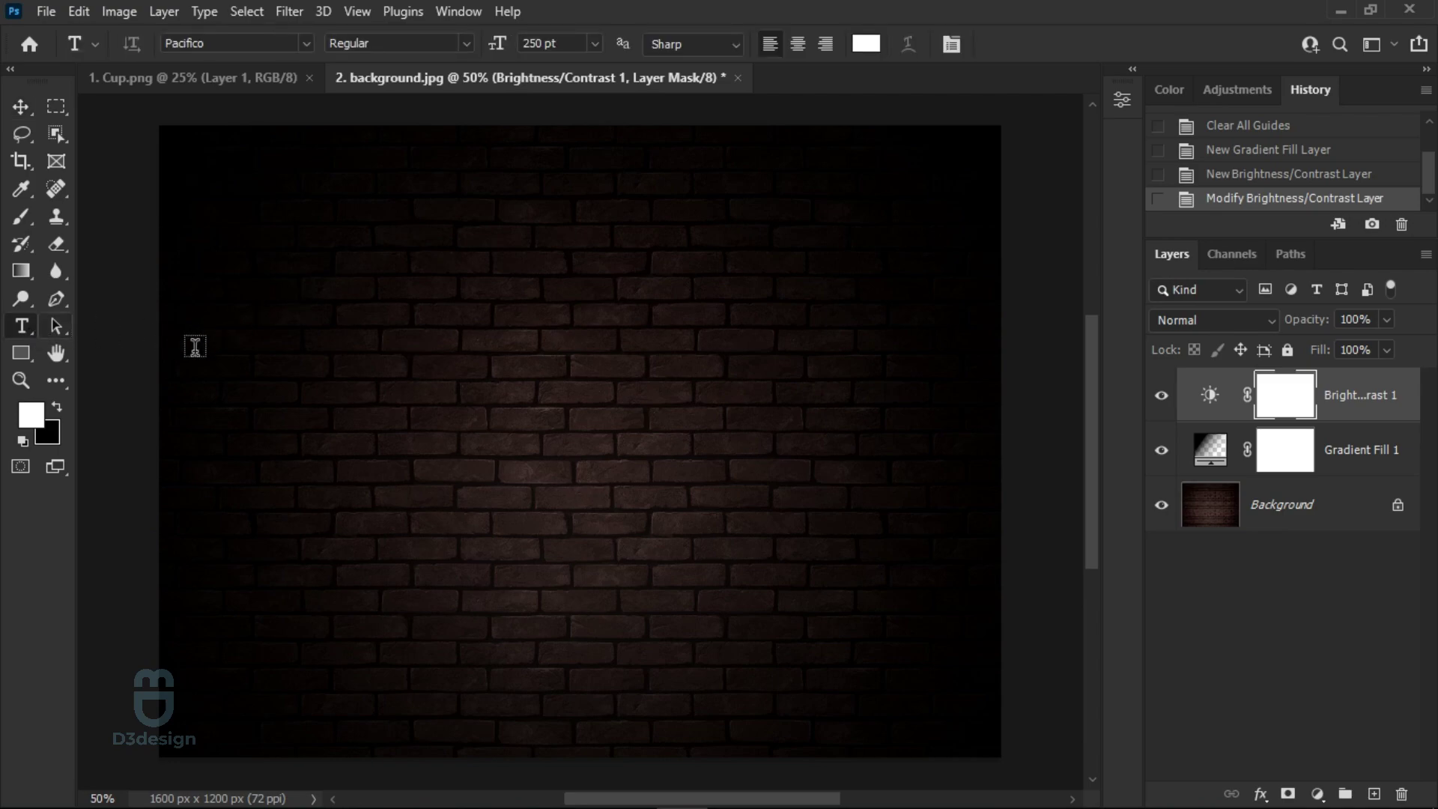
click(470, 433)
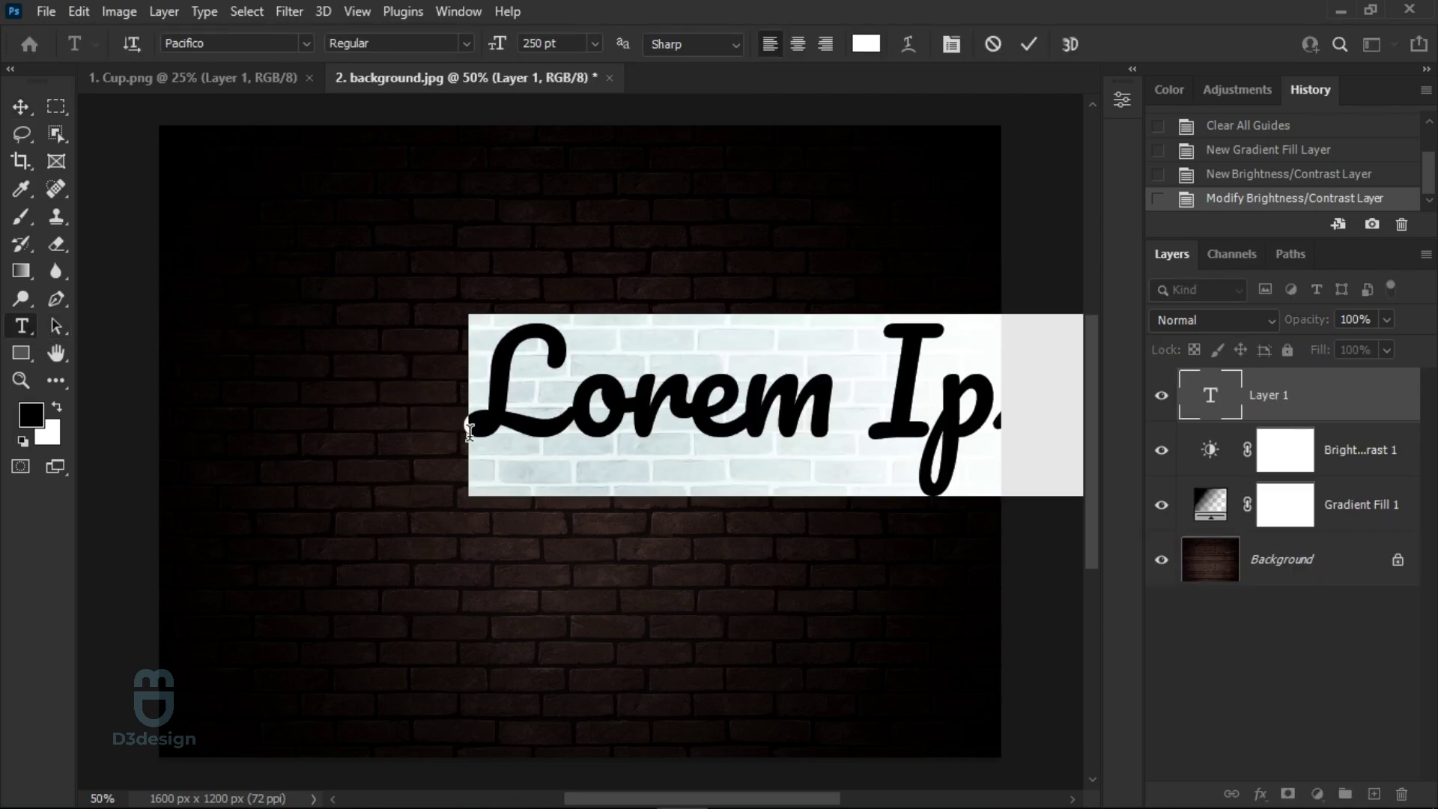
text(coffee)
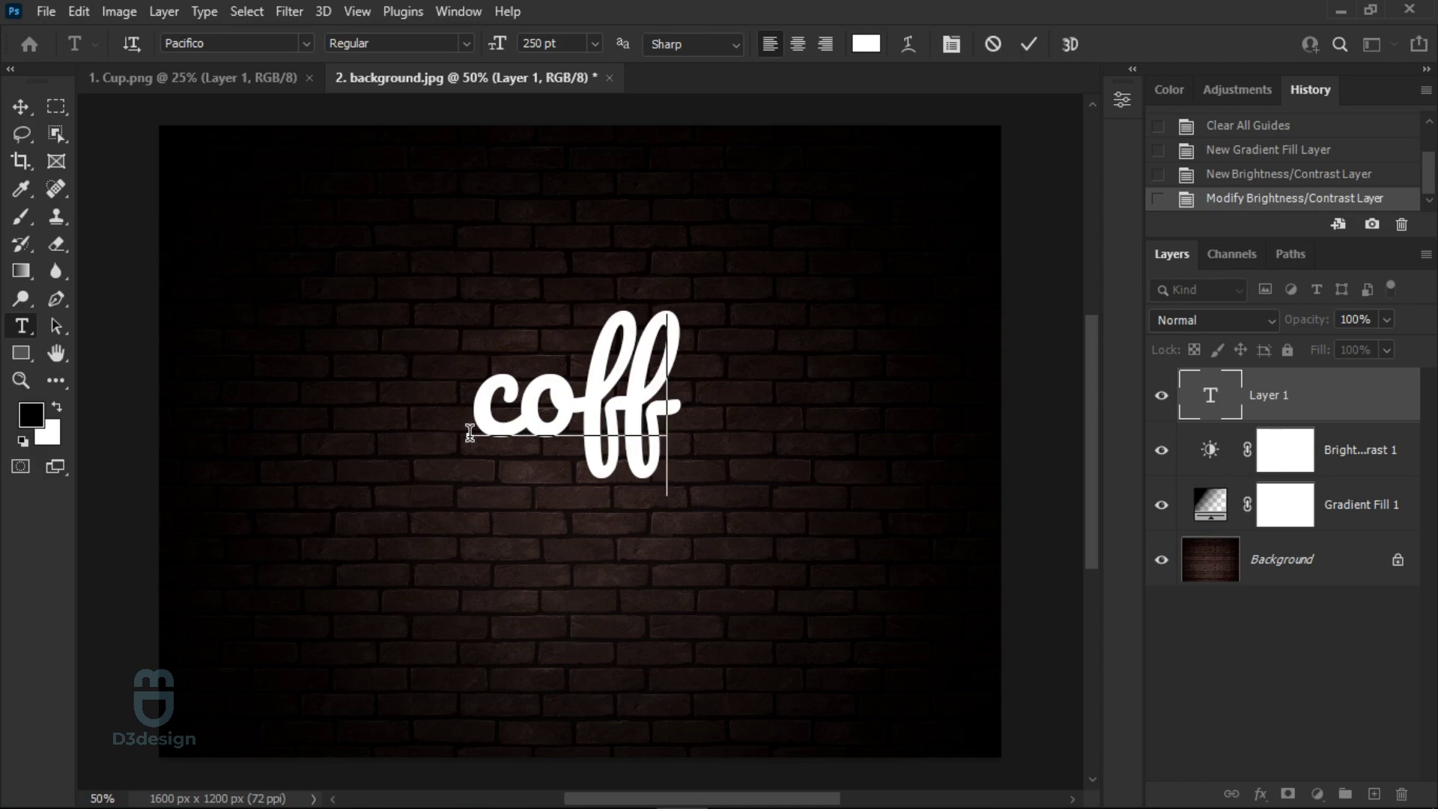
click(21, 106)
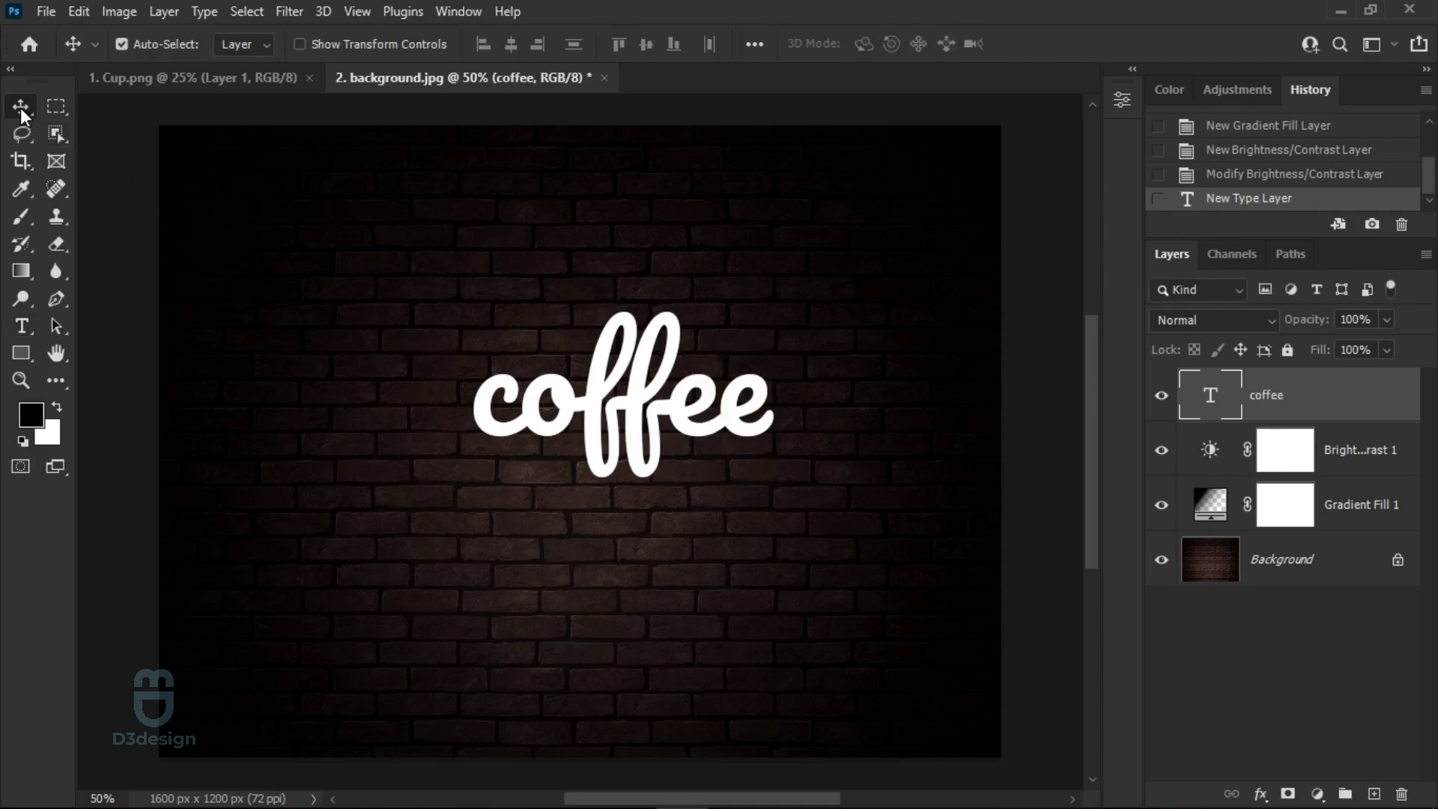
drag(578, 430, 541, 478)
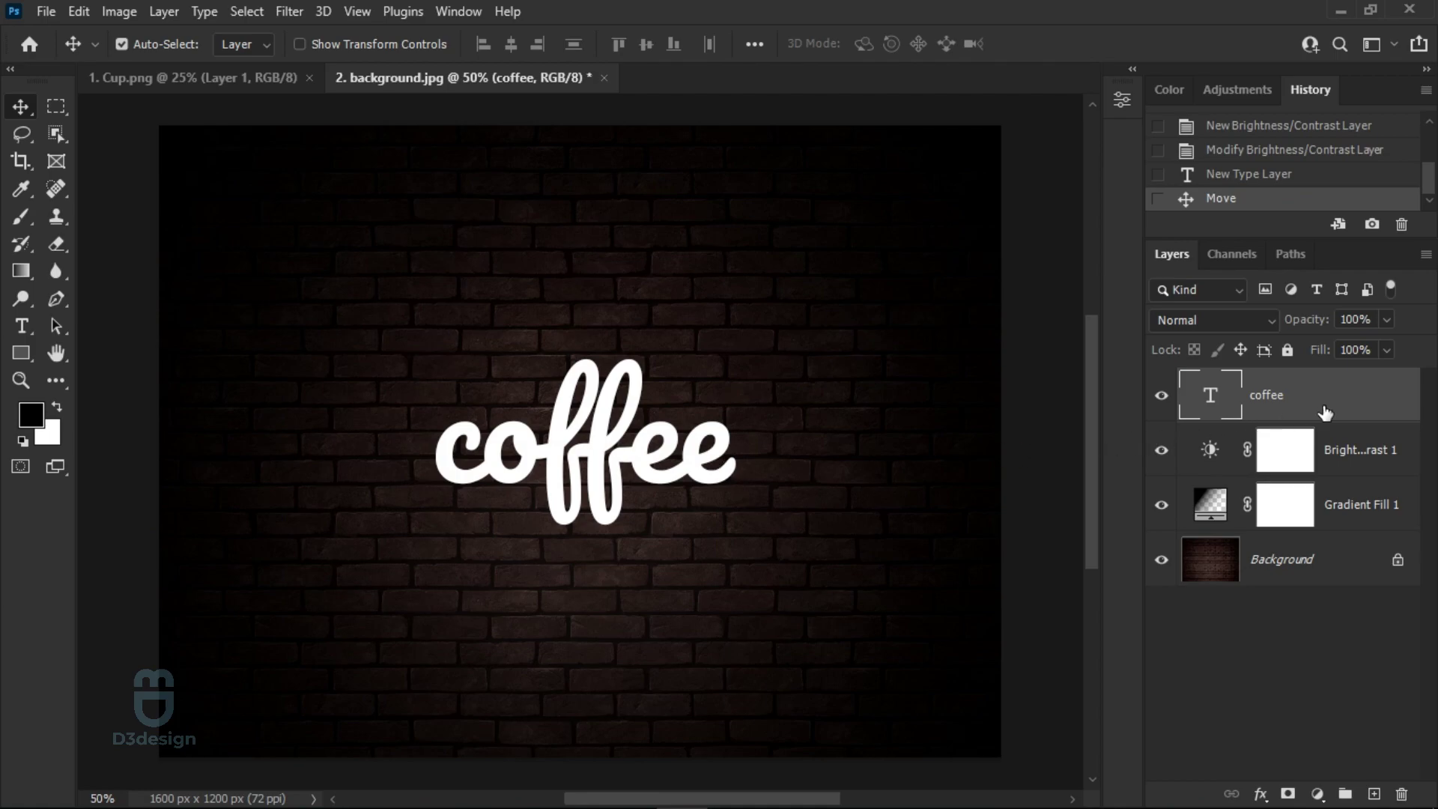
- Add an Outer Glow to the coffee text with Screen blend mode and 100% opacity
click(1262, 793)
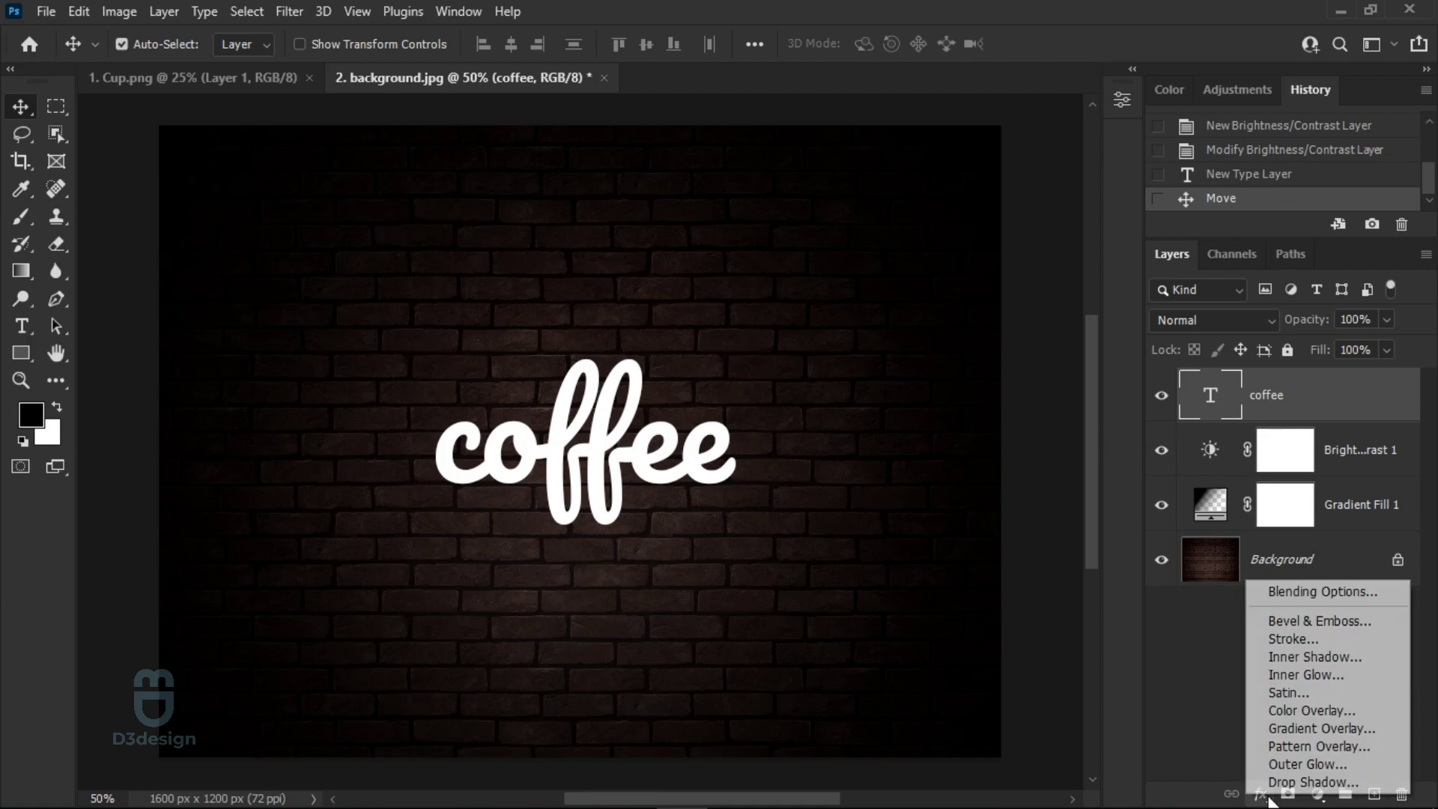
click(1280, 595)
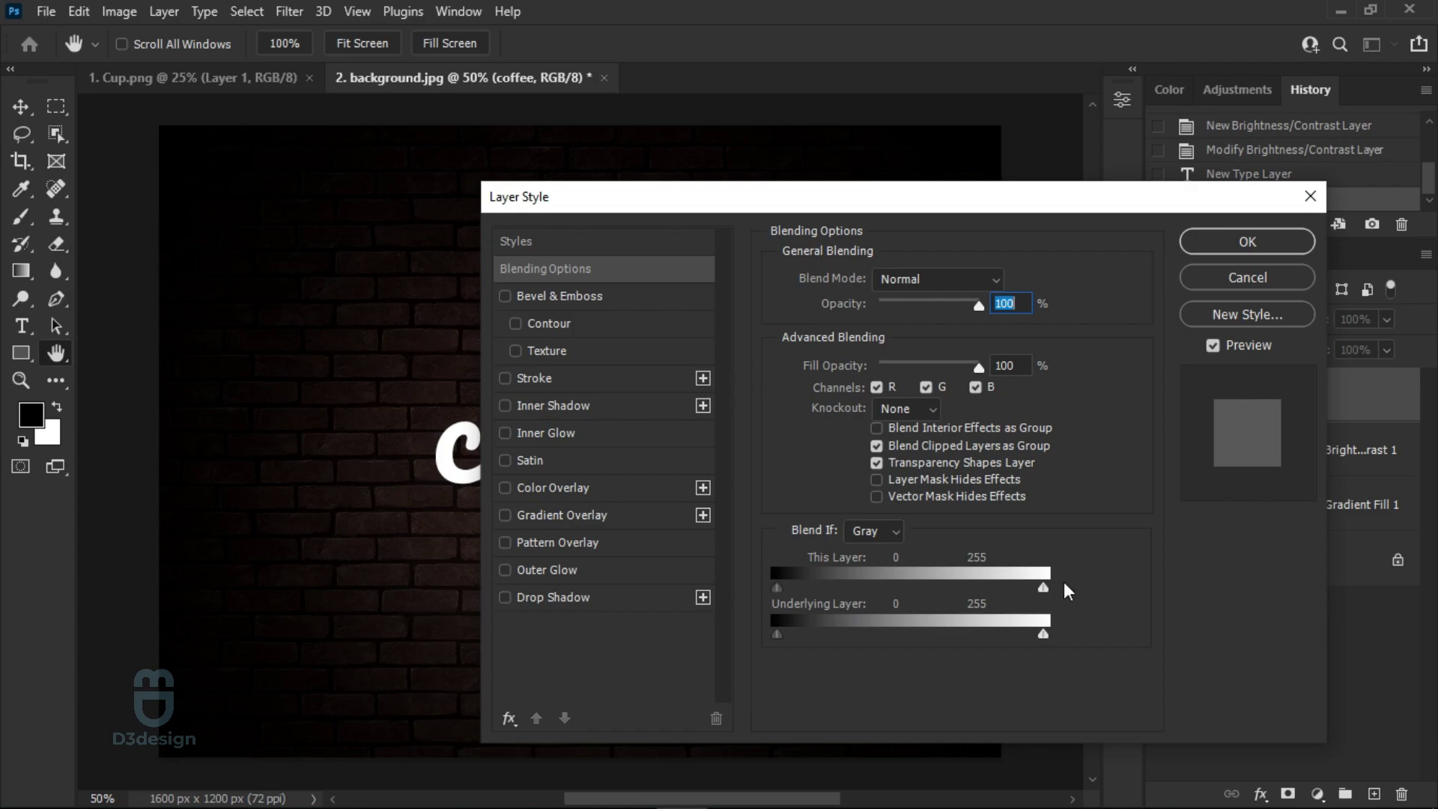
drag(417, 497, 97, 524)
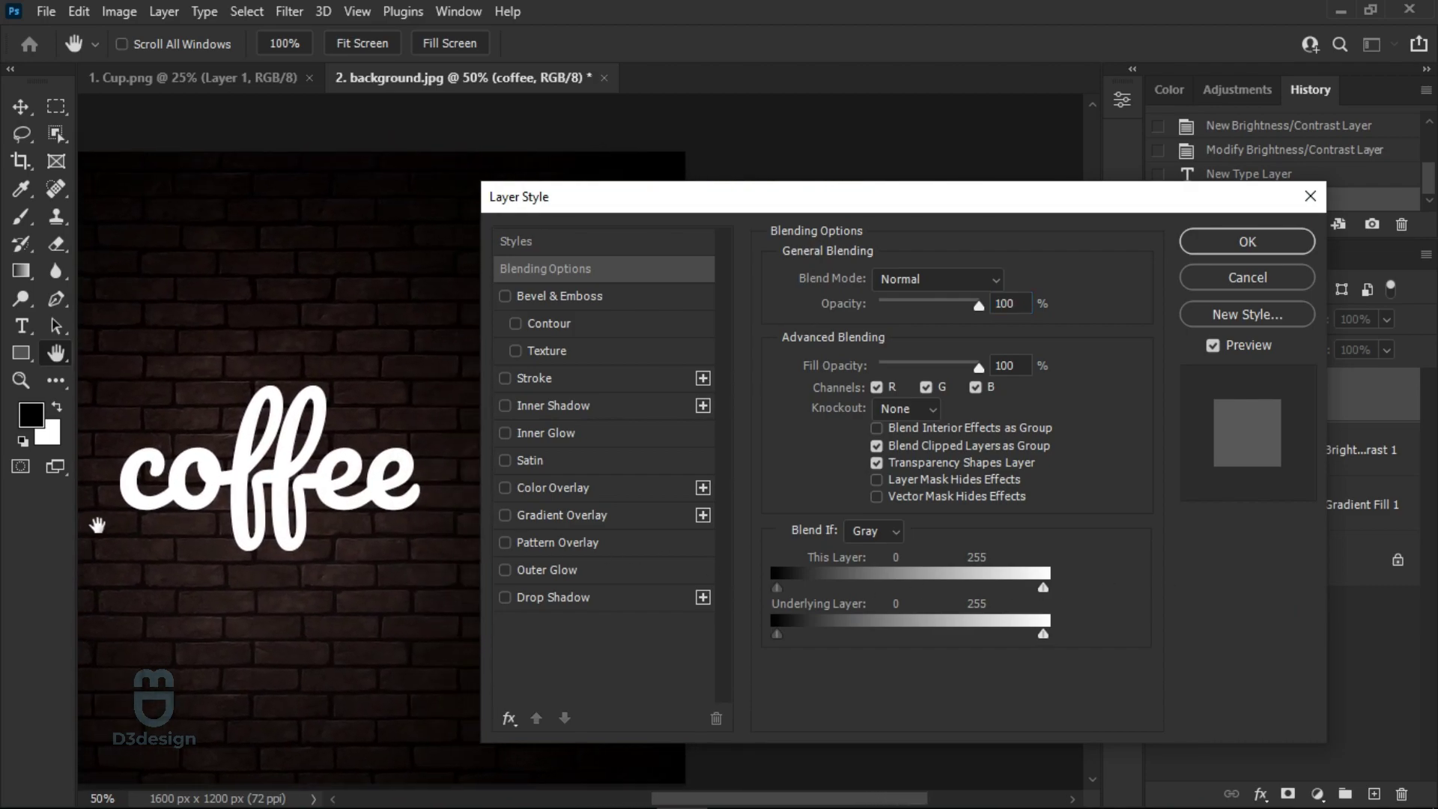
click(591, 575)
click(878, 277)
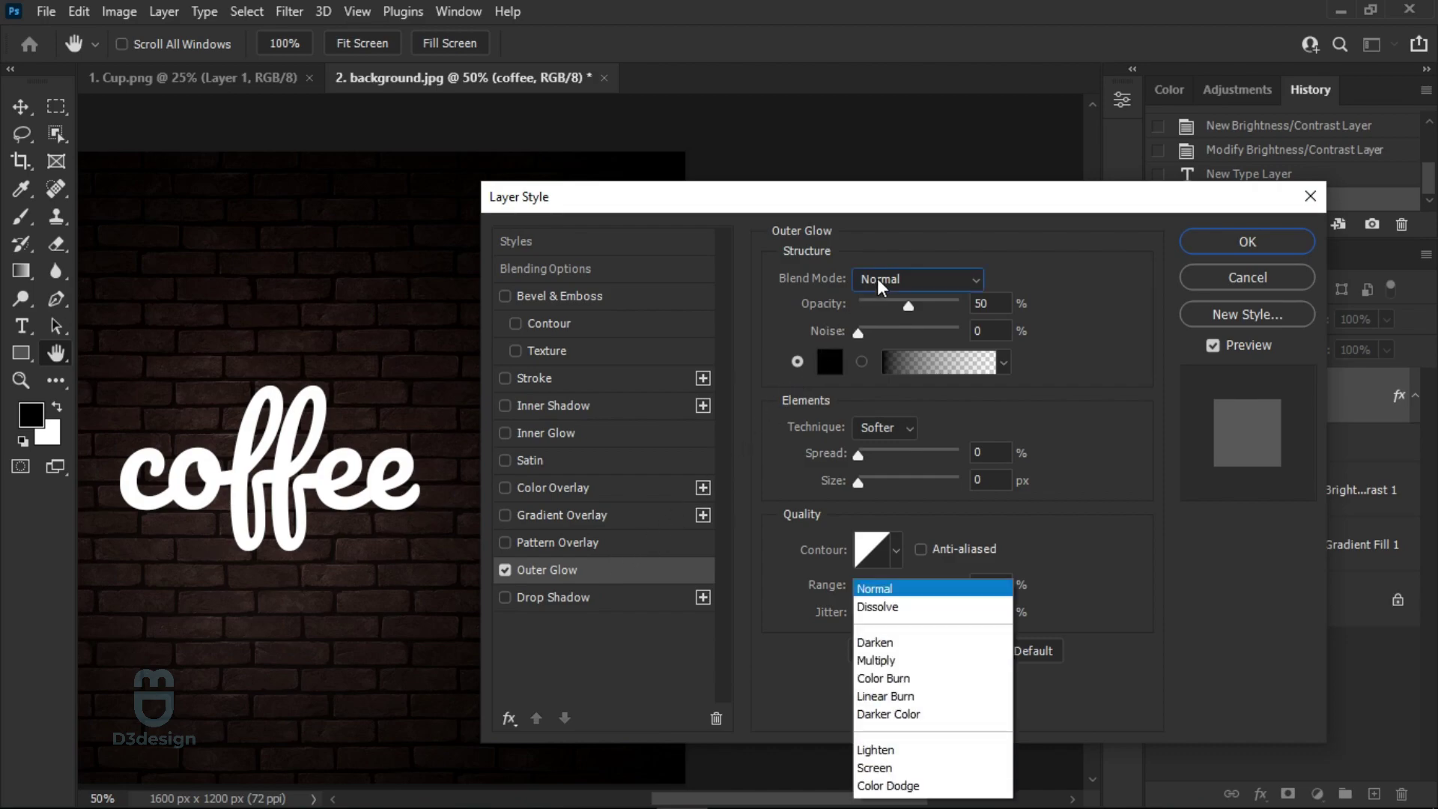
click(878, 412)
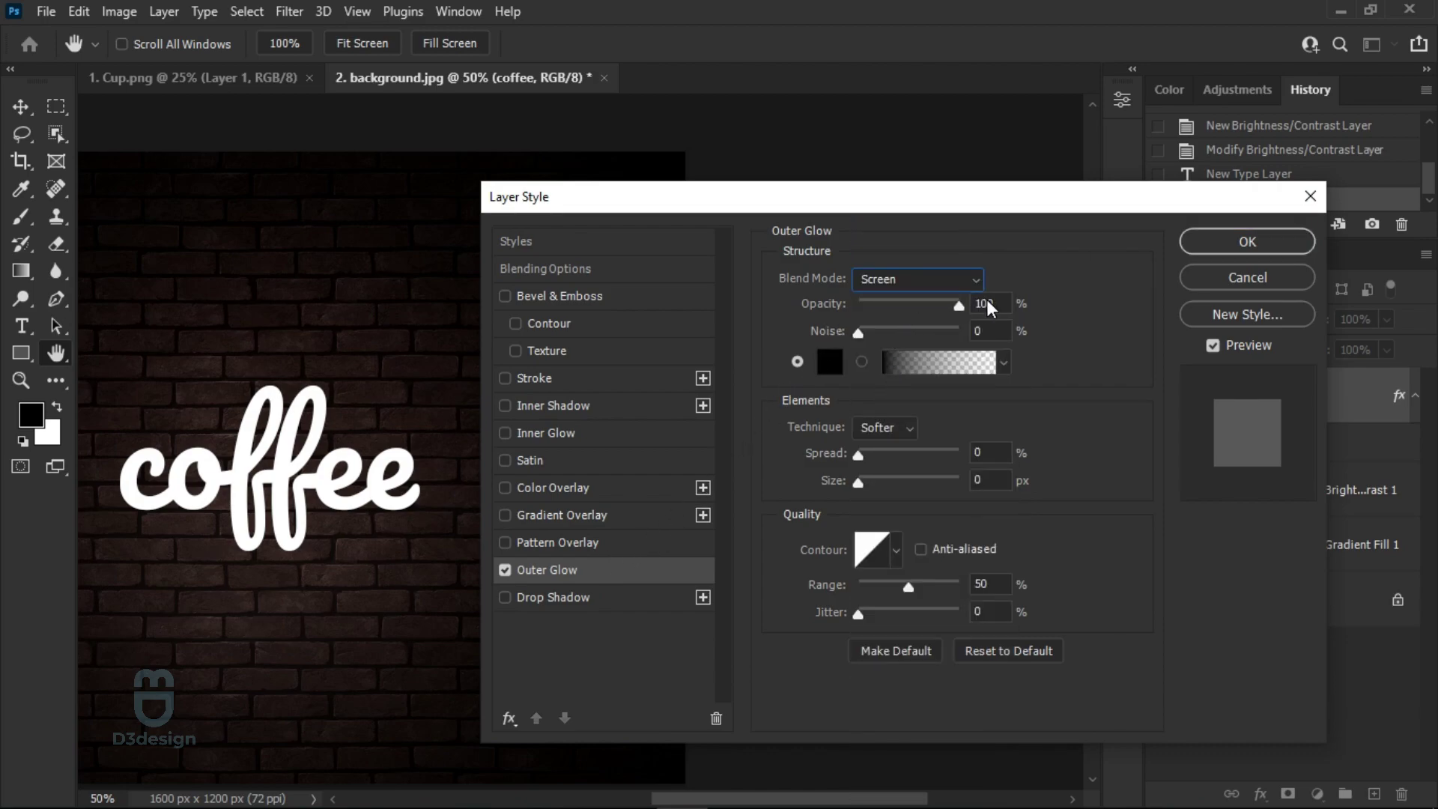
- Set the text's Outer Glow colour to bright pink, its spread to 7% and its size to 16 px
click(831, 363)
click(876, 314)
drag(876, 308, 880, 260)
drag(876, 310, 876, 303)
click(1038, 273)
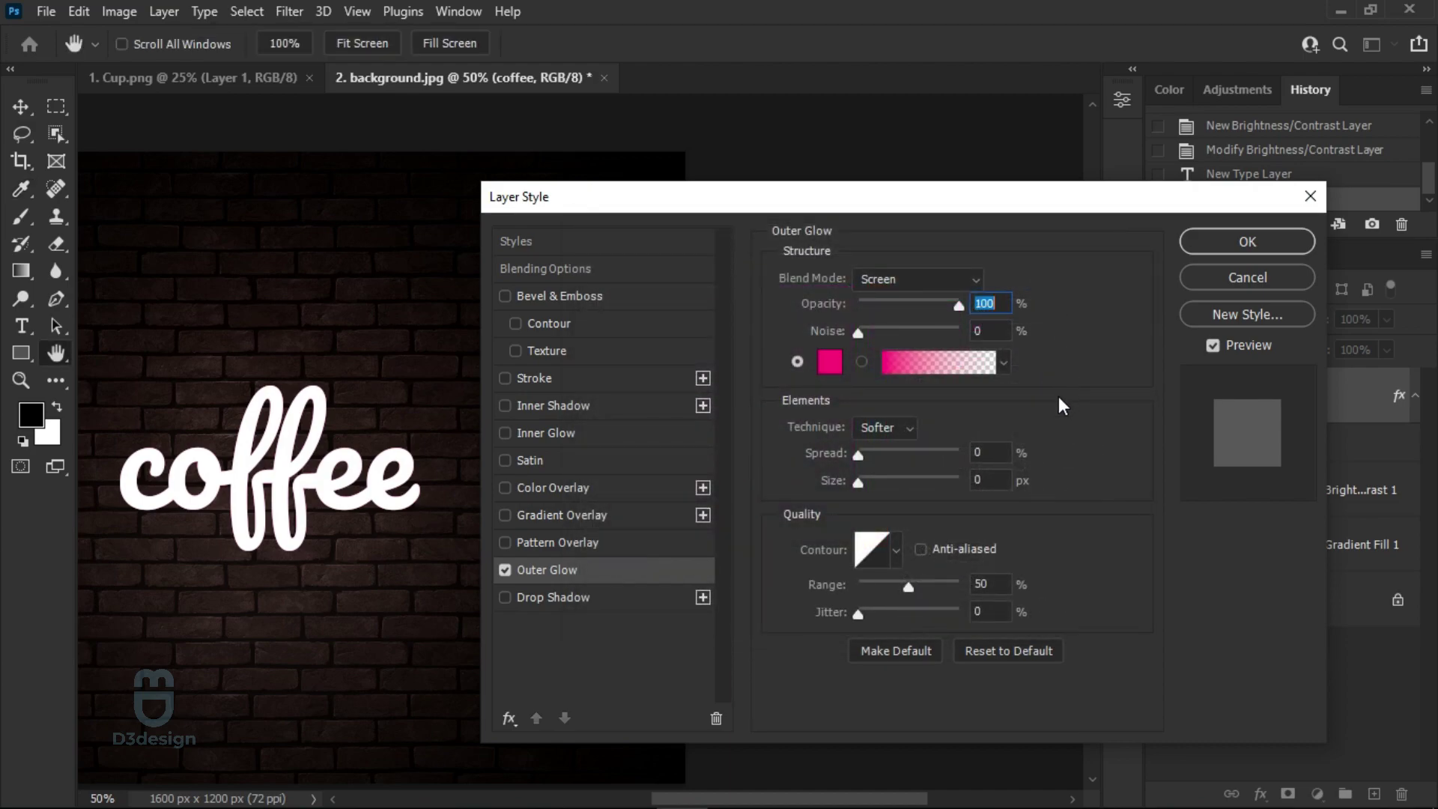
mouse_move(861, 456)
mouse_down()
mouse_move(900, 457)
mouse_move(856, 478)
mouse_move(880, 483)
mouse_move(866, 468)
mouse_up()
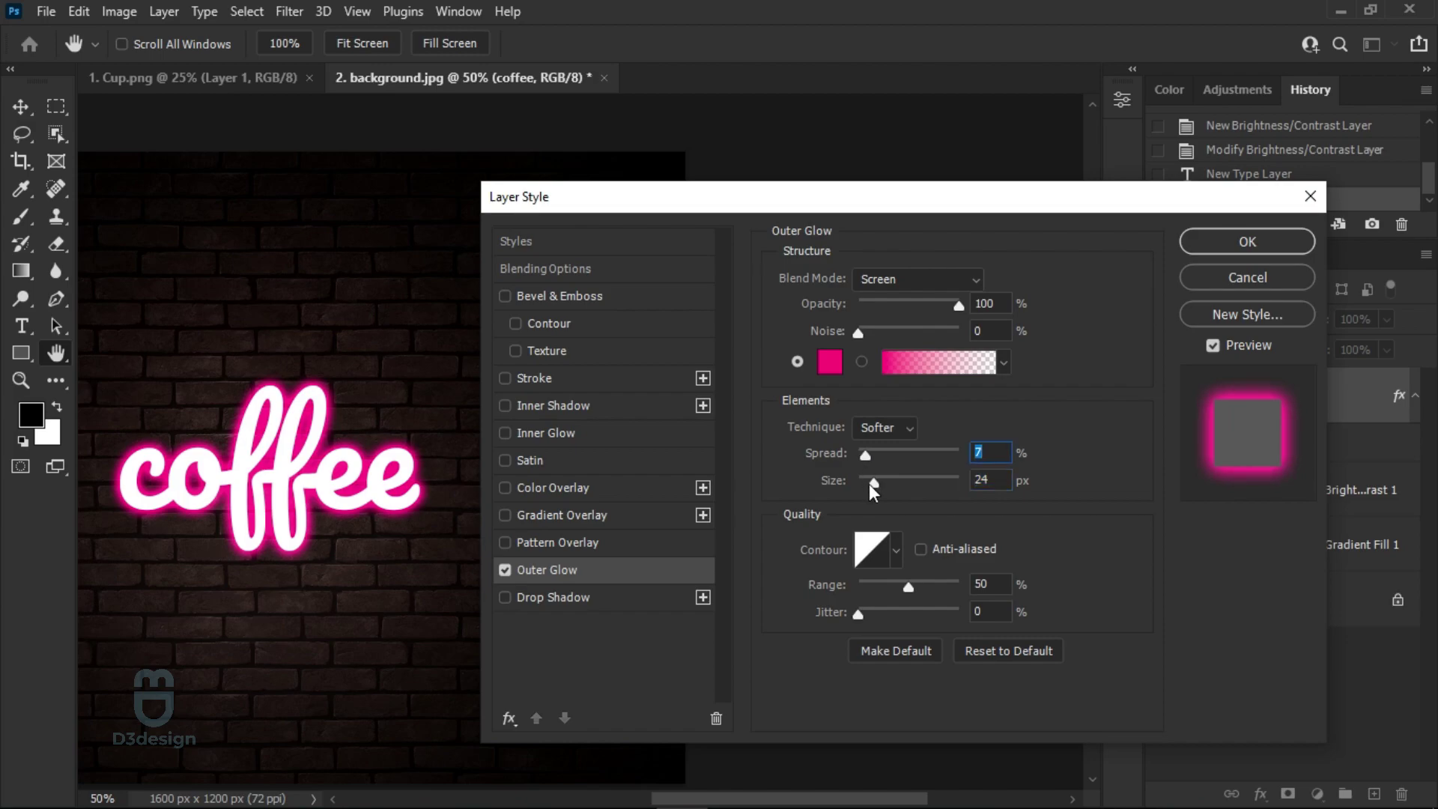
click(870, 484)
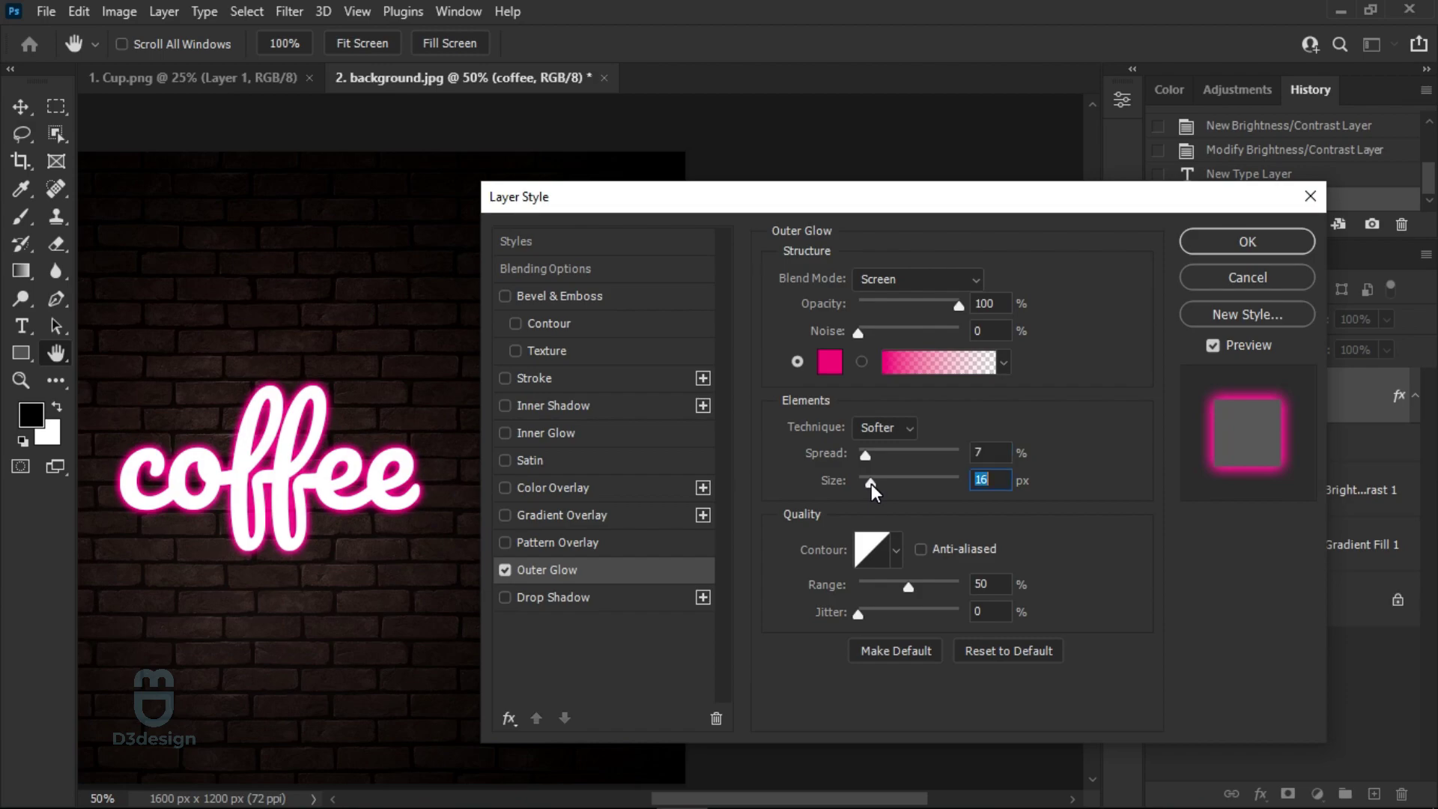
- Add a black Drop Shadow to the coffee text with distance 22 px, spread 13% and size 46 px, and apply the layer style
click(602, 596)
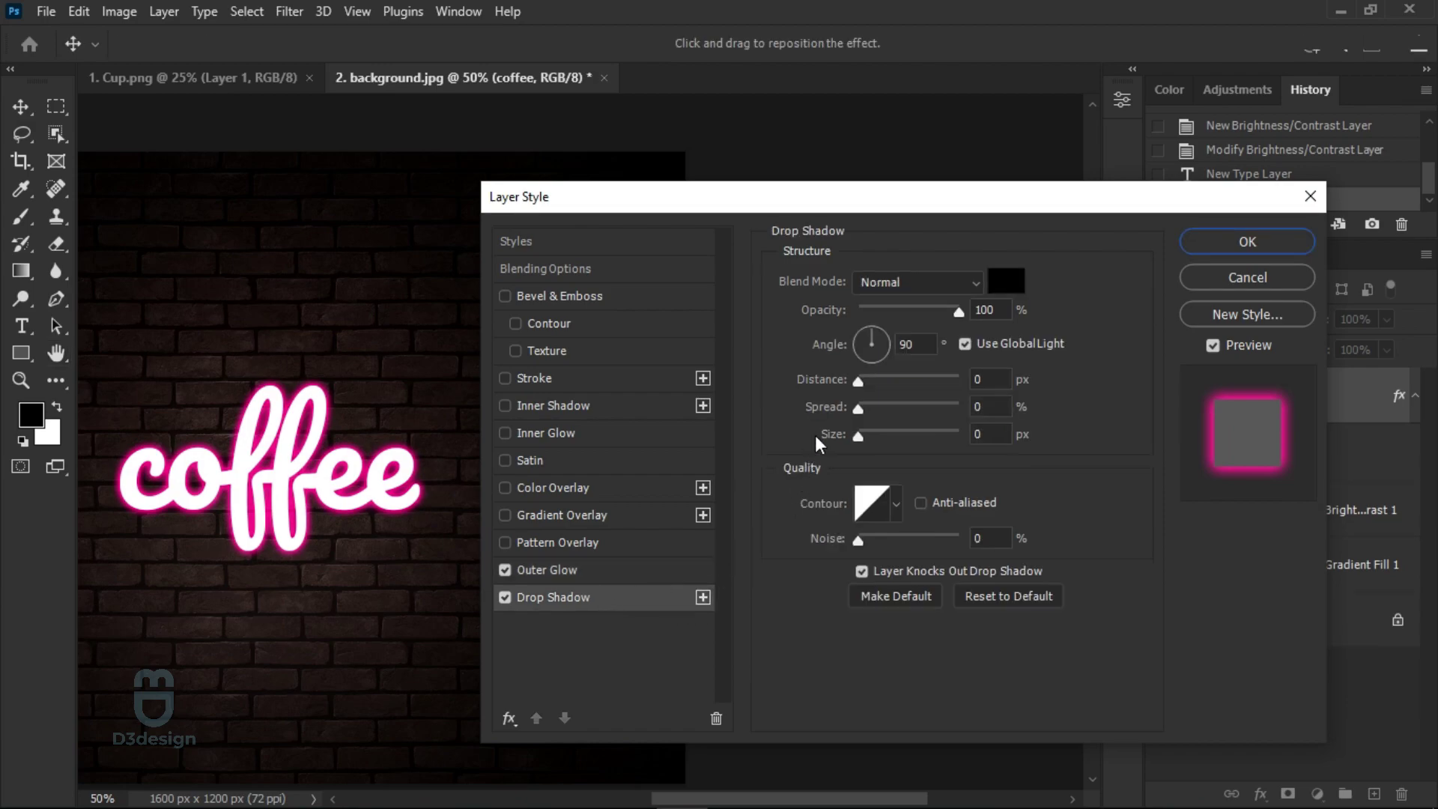
drag(859, 382, 871, 415)
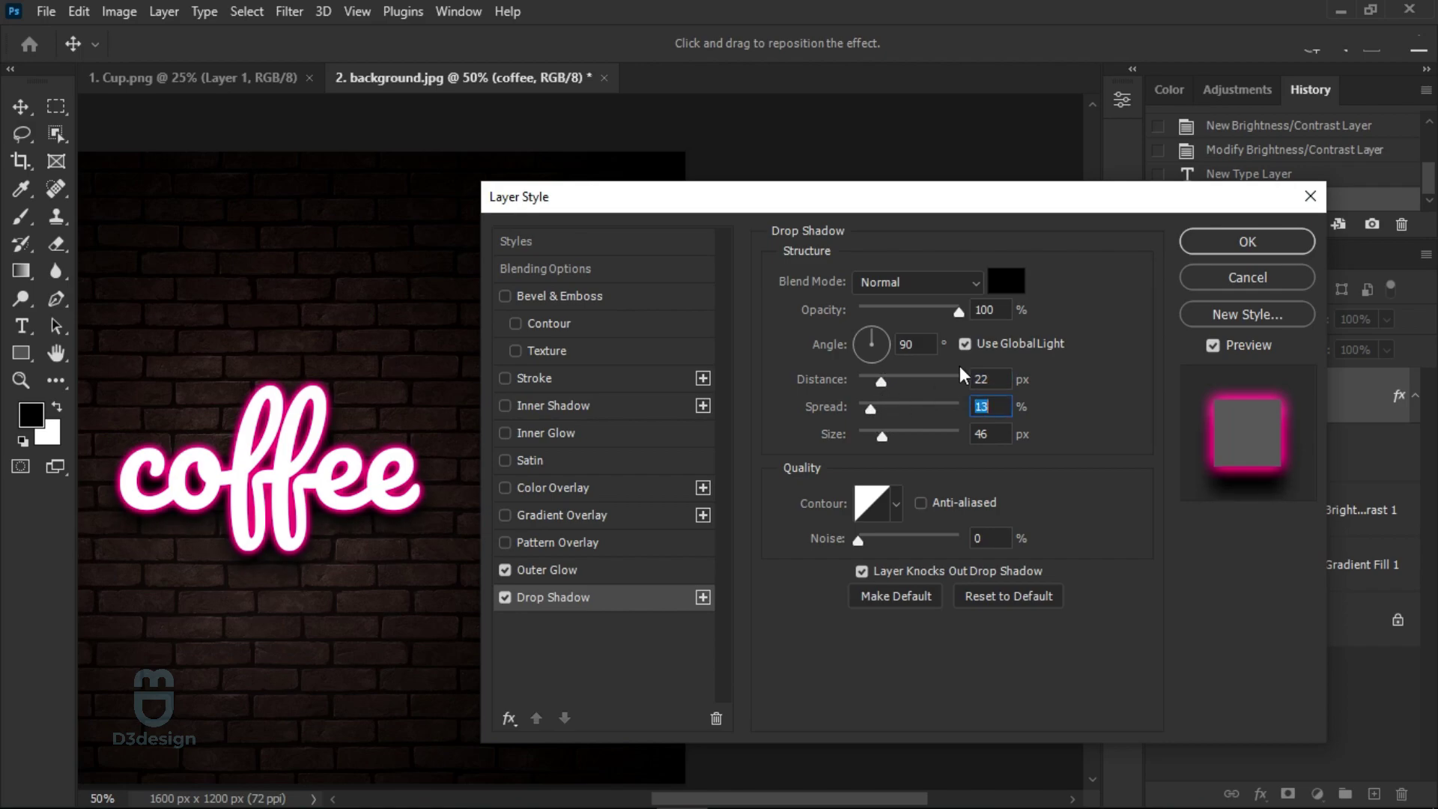
click(1219, 244)
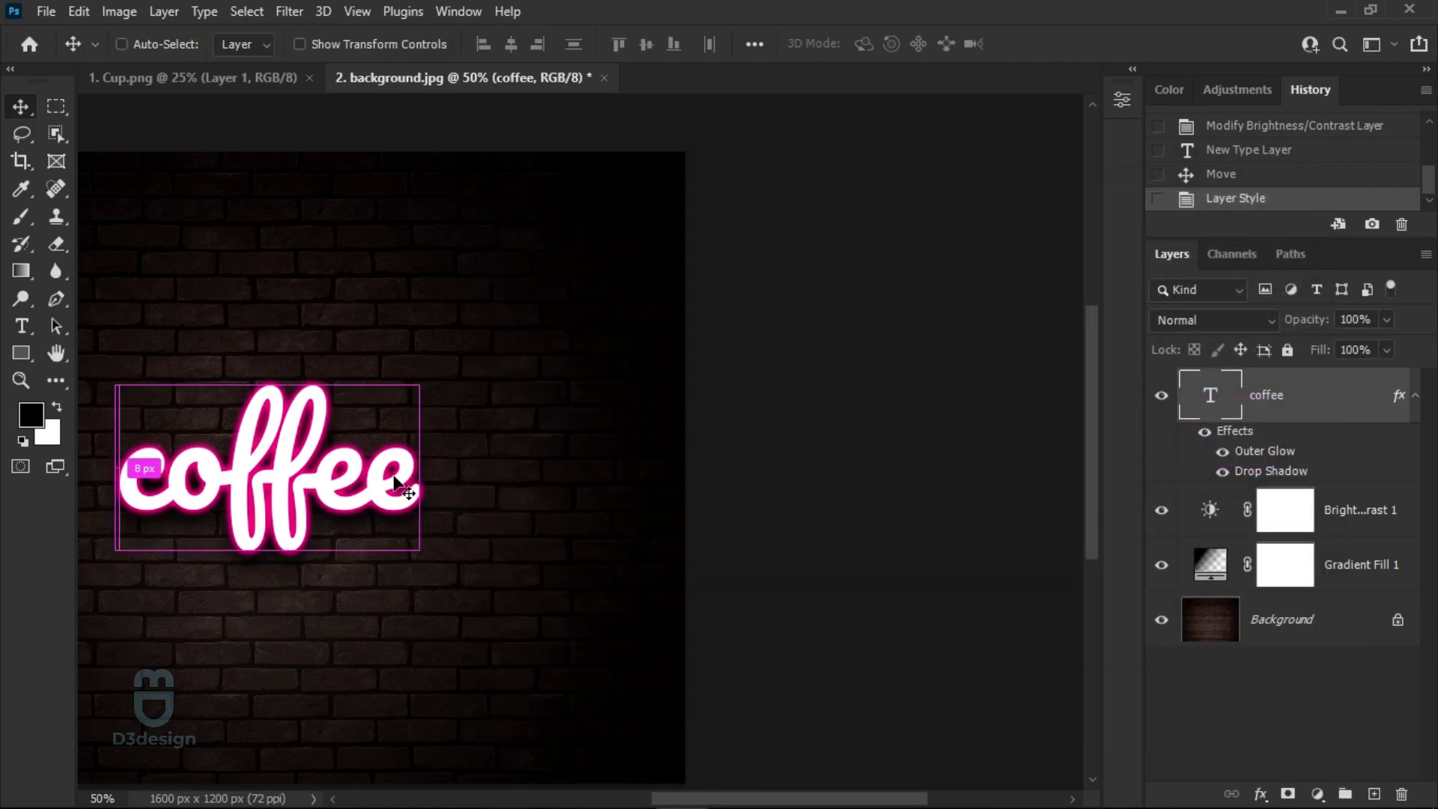
key(ctrl+0)
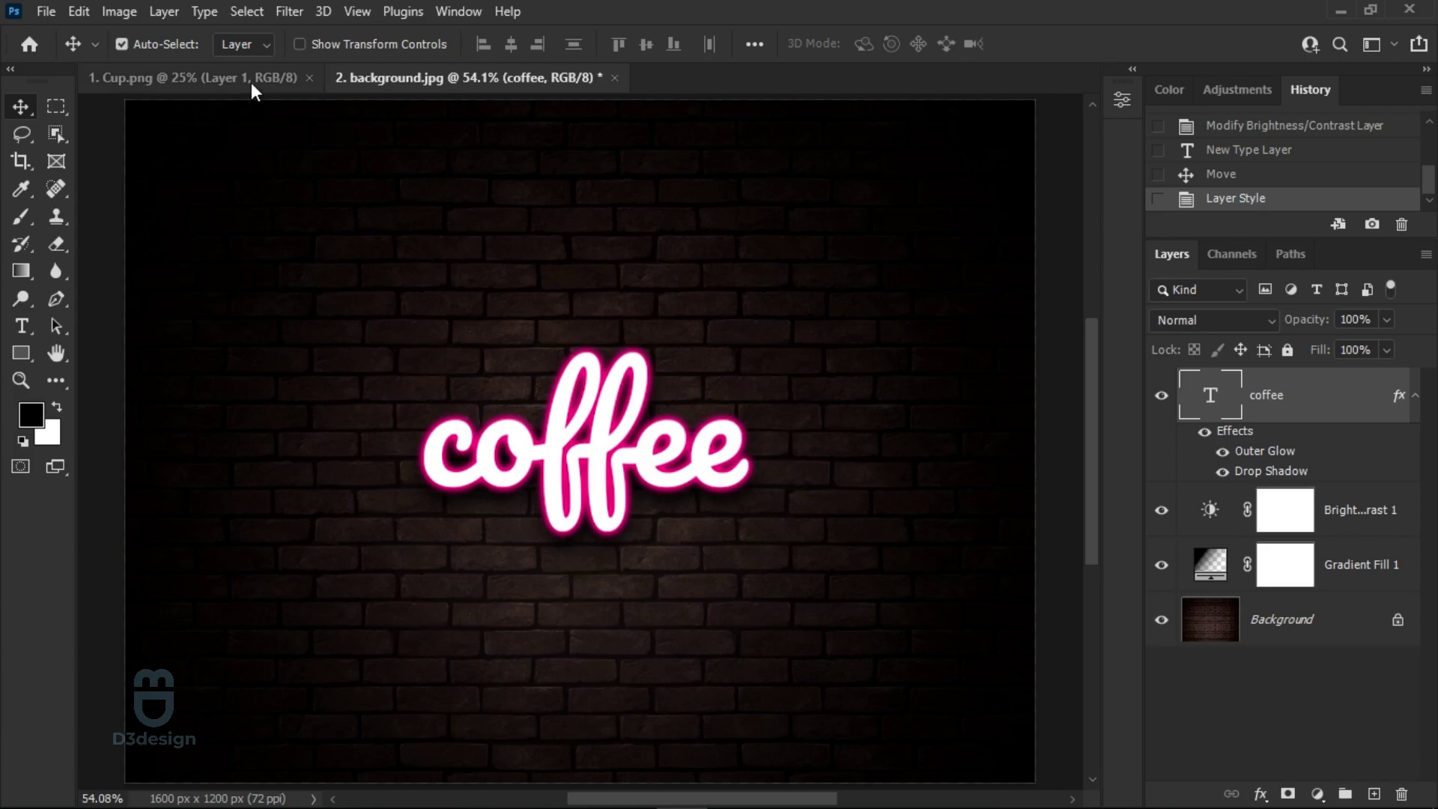
- Copy the cup drawing from 1. Cup.png into 2. background.jpg and place it over the wall
click(250, 80)
drag(558, 494, 461, 96)
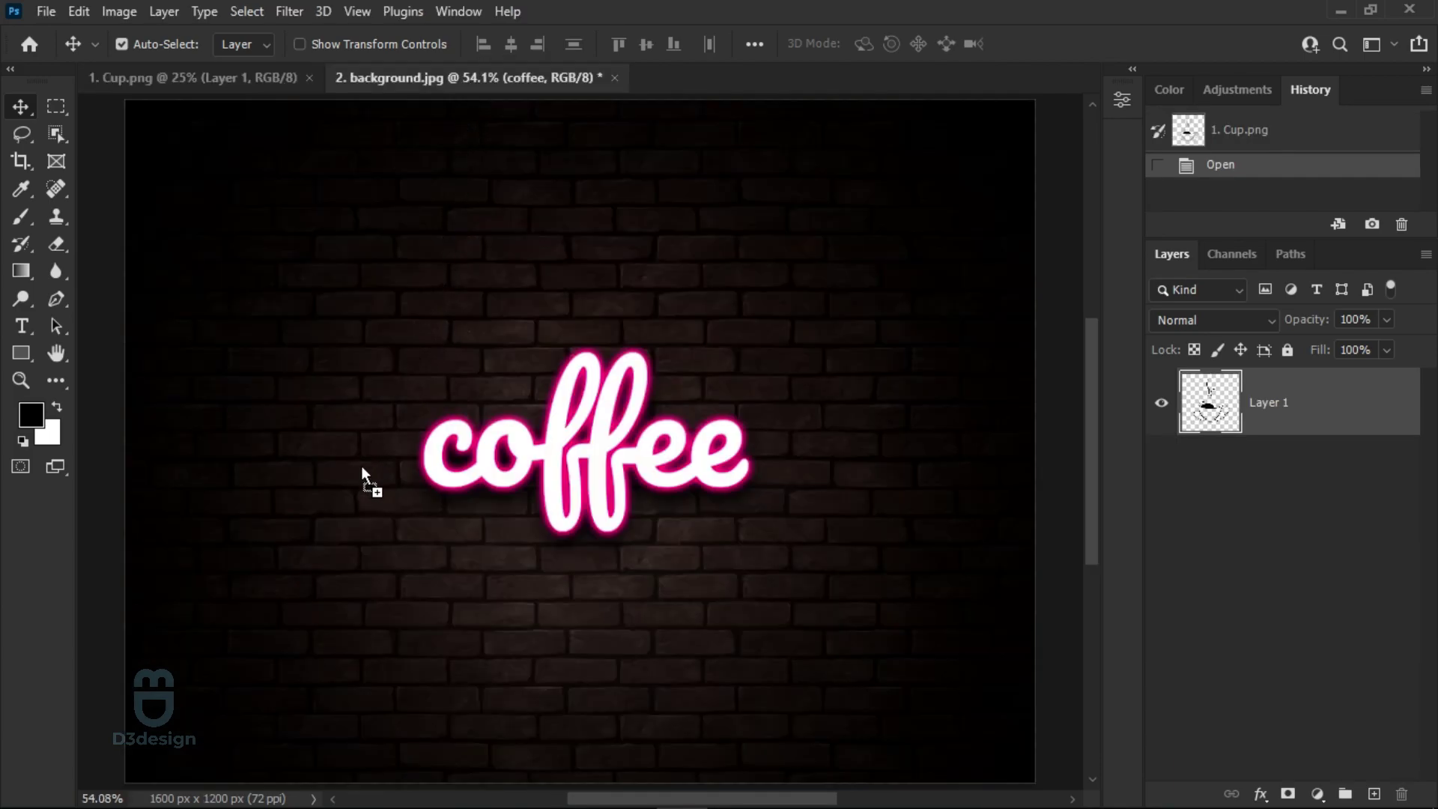
drag(365, 461, 356, 474)
drag(331, 658, 524, 533)
- Scale the cup drawing down proportionally to about the text's width and place it just left of the coffee text
key(ctrl+t)
key(ctrl+0)
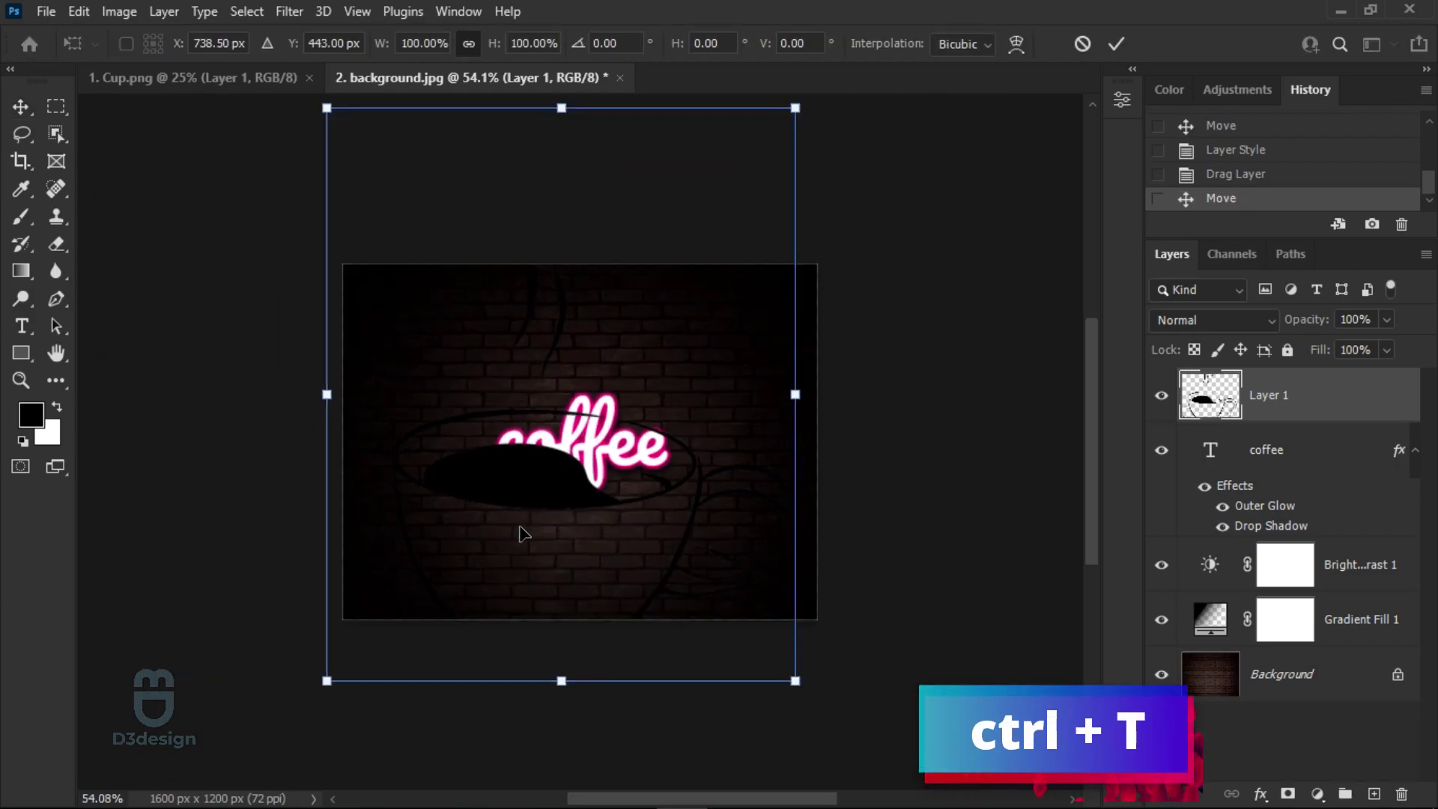
drag(796, 108, 498, 473)
drag(397, 612, 425, 475)
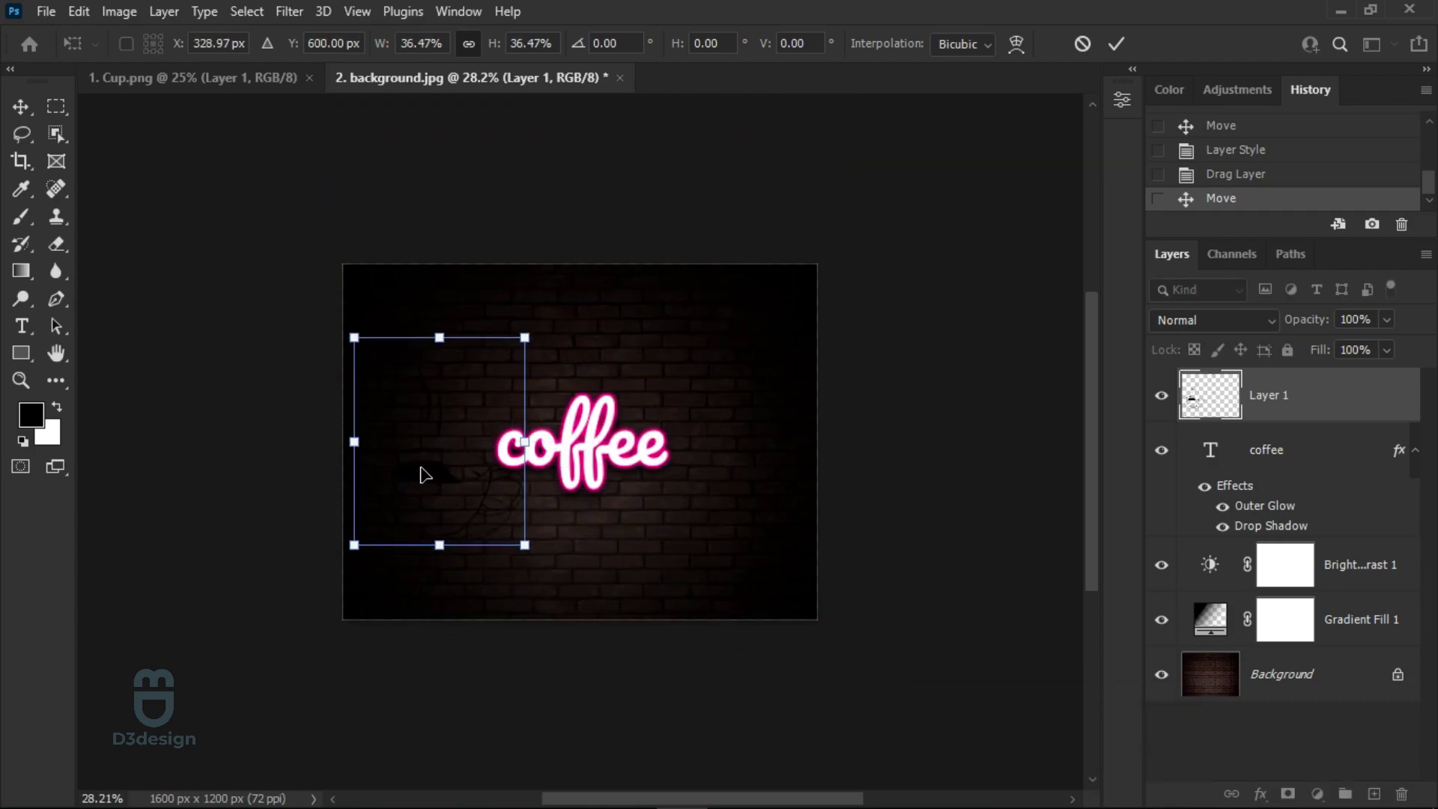
key(ctrl+0)
drag(477, 247, 379, 370)
drag(235, 552, 268, 450)
key(Return)
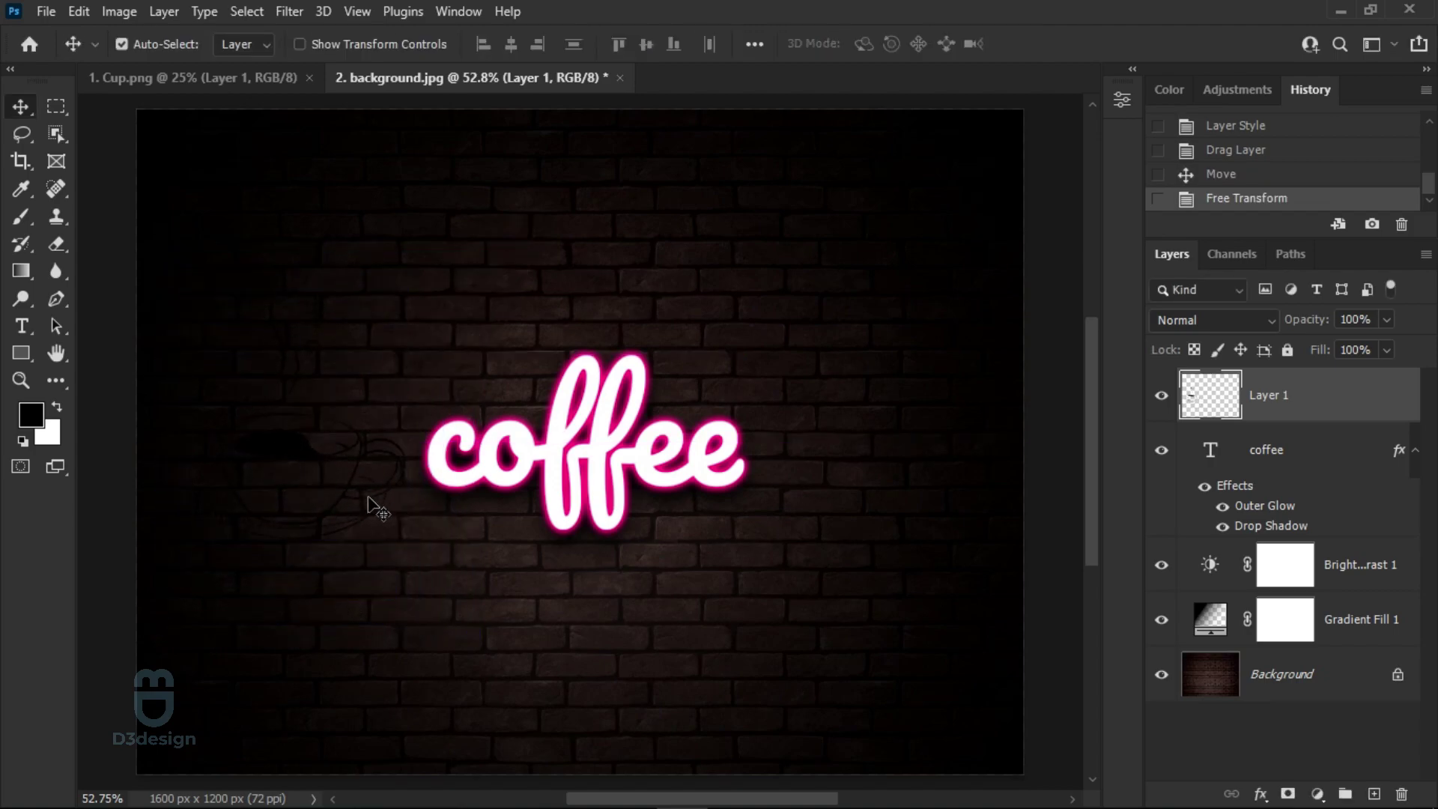
- Recolour the cup drawing white by filling a selection of its pixels, and move it slightly up beside the text
key(ctrl)
ctrl+click(1229, 395)
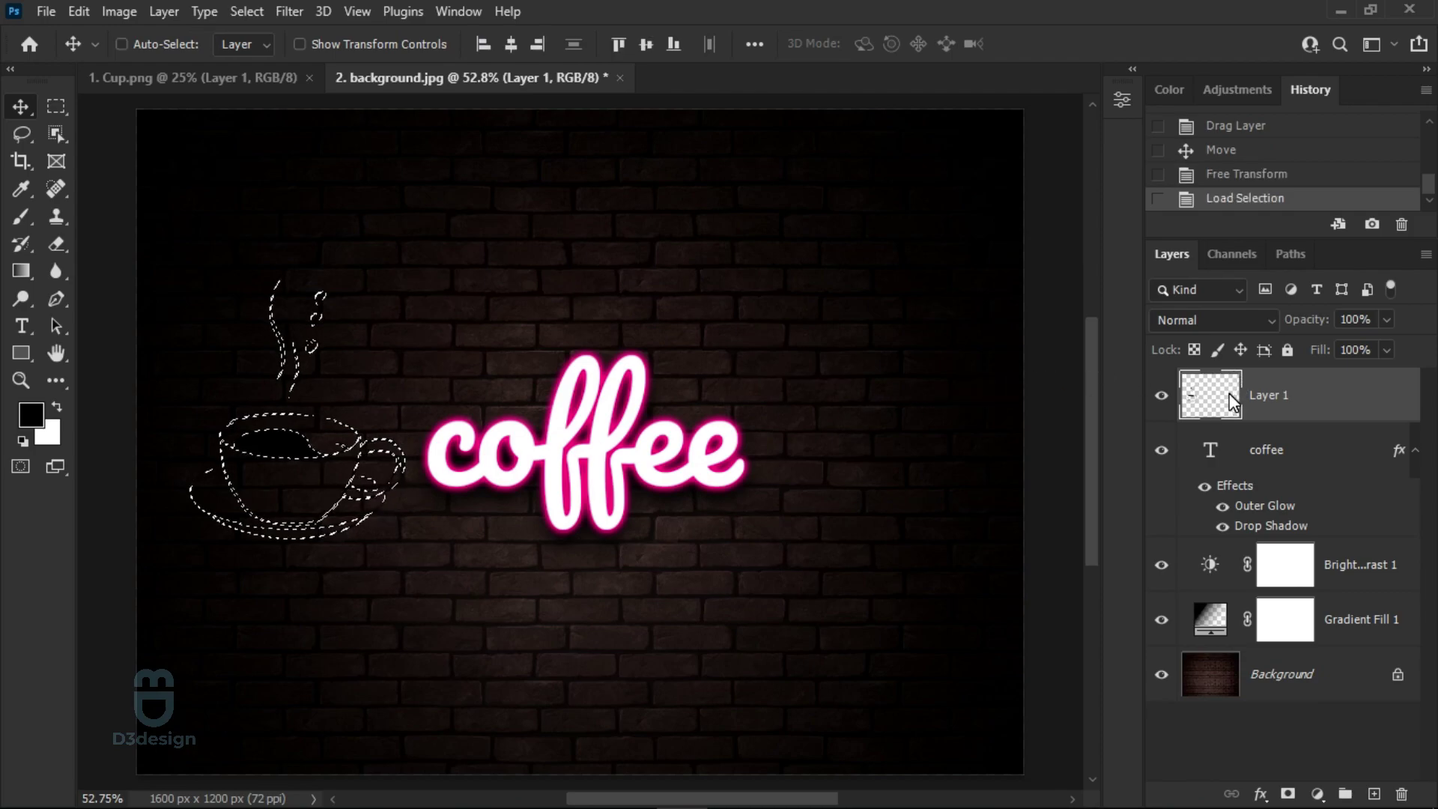
click(57, 409)
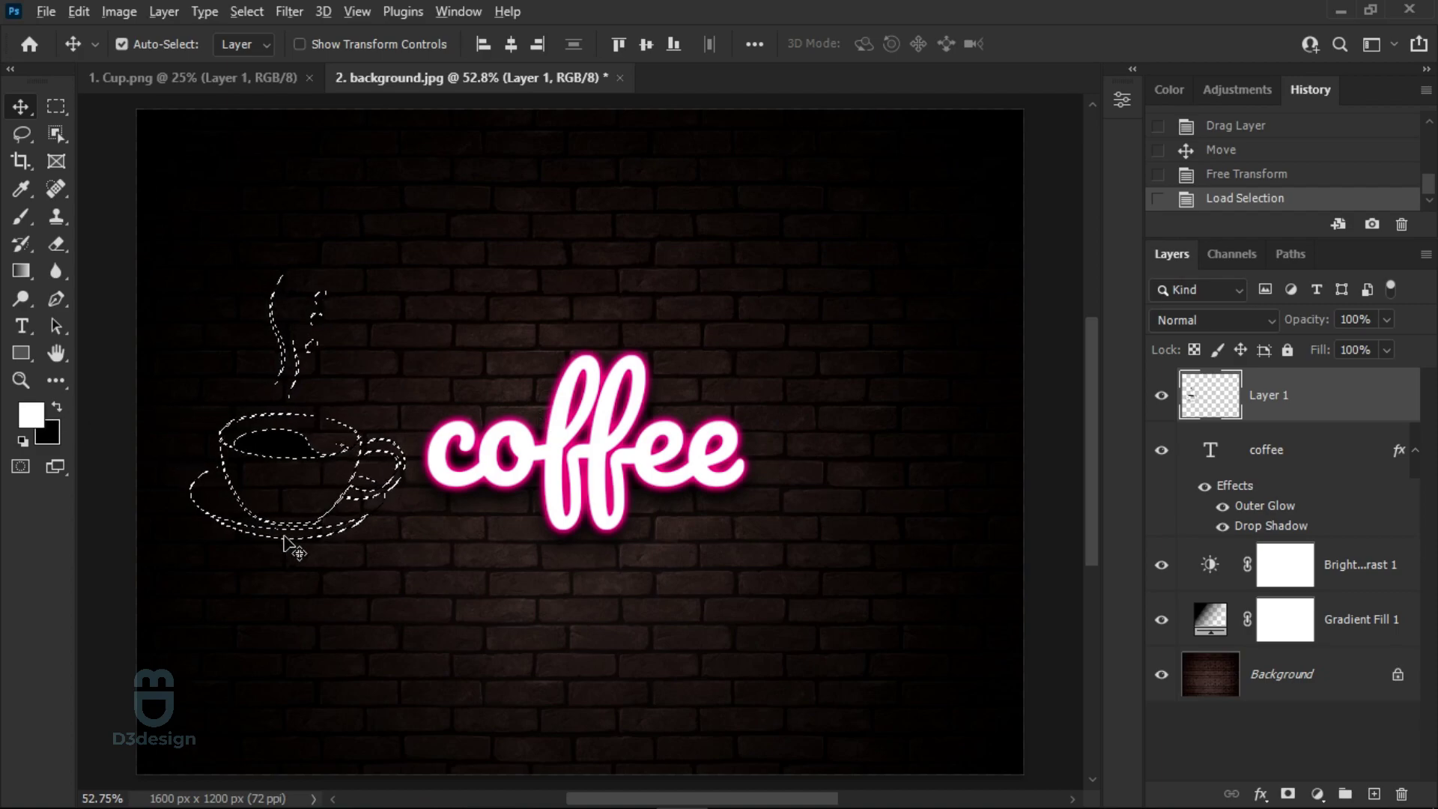
key(alt+BackSpace)
key(ctrl+d)
drag(285, 454, 286, 444)
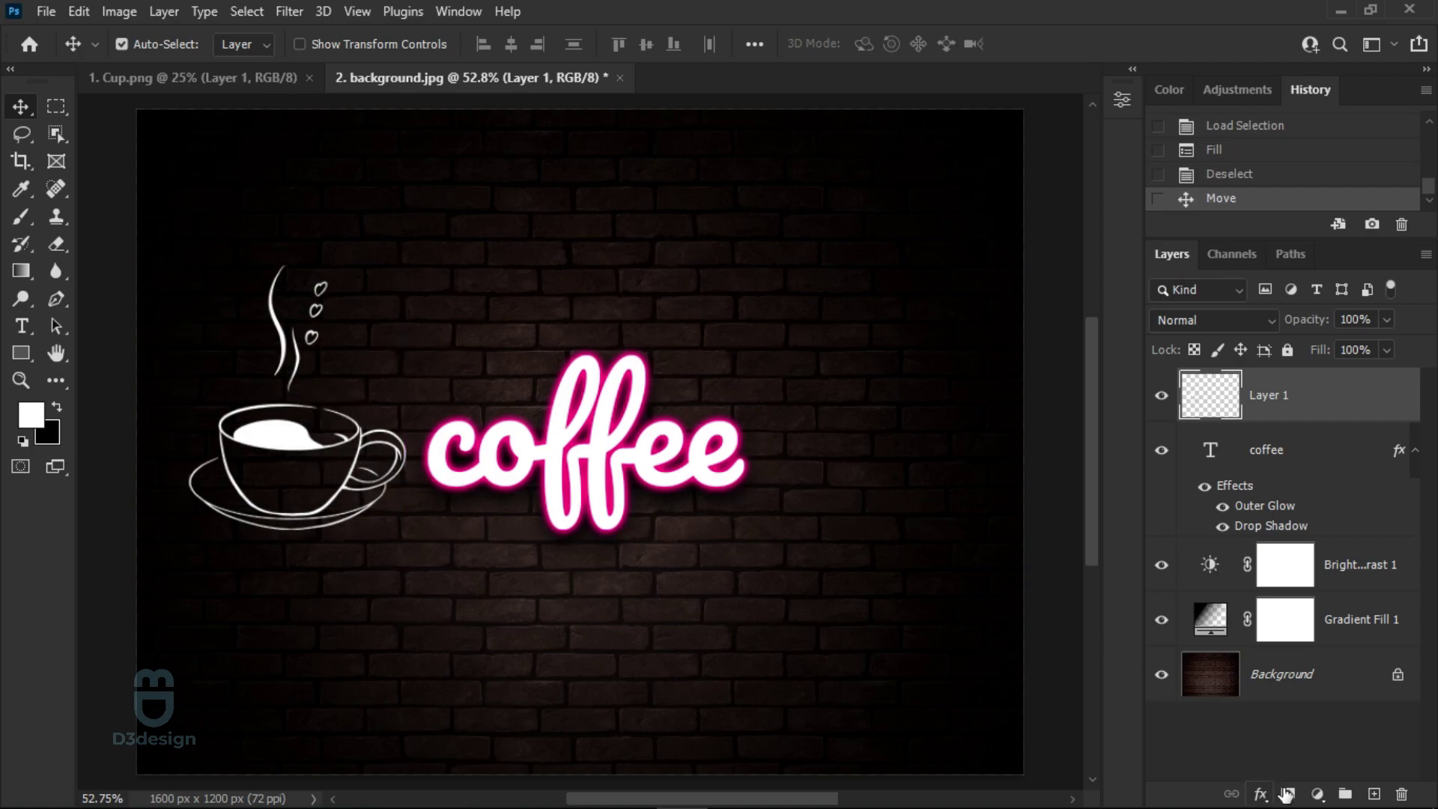
- Apply the same pink Outer Glow and black Drop Shadow to the cup layer as on the coffee text
click(1260, 793)
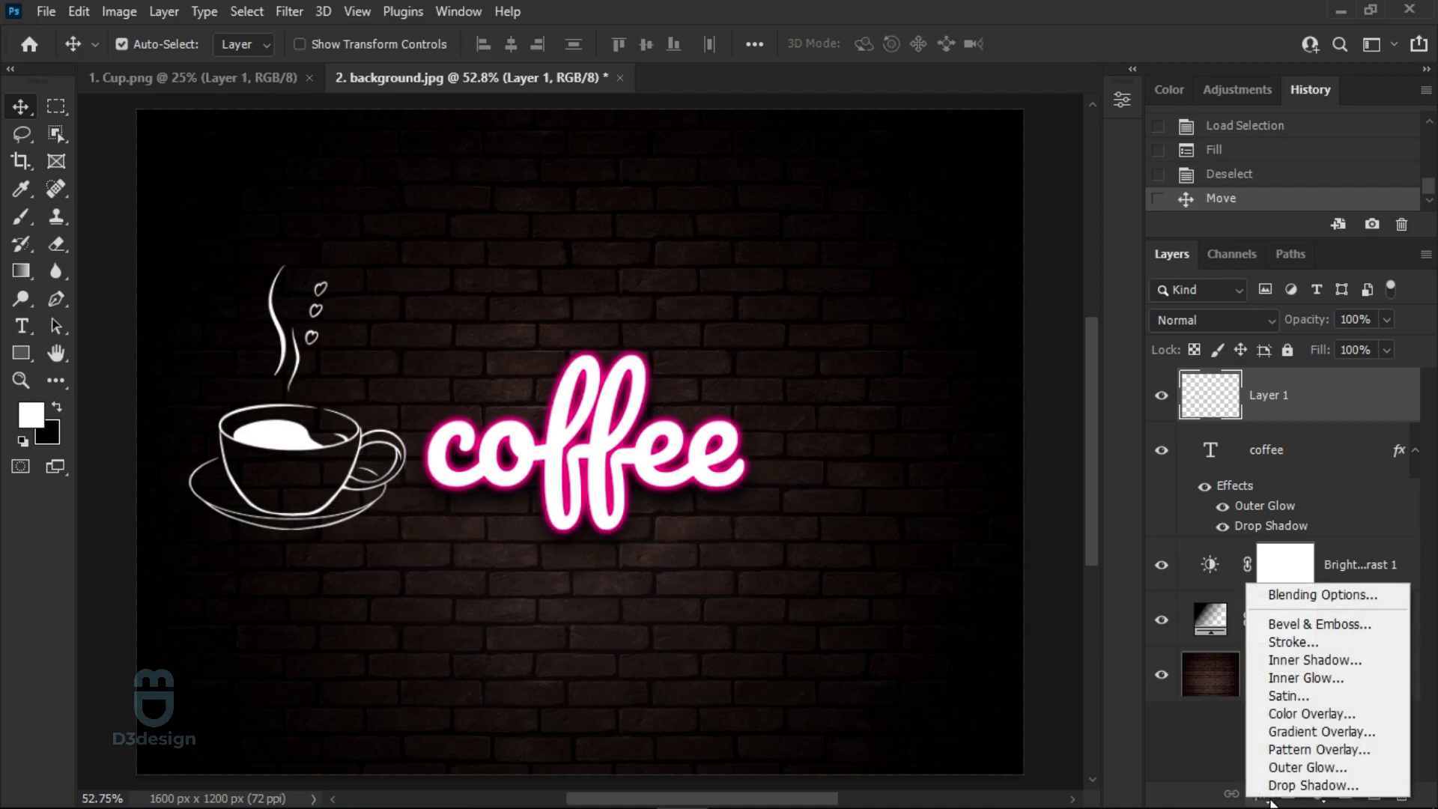
click(1279, 599)
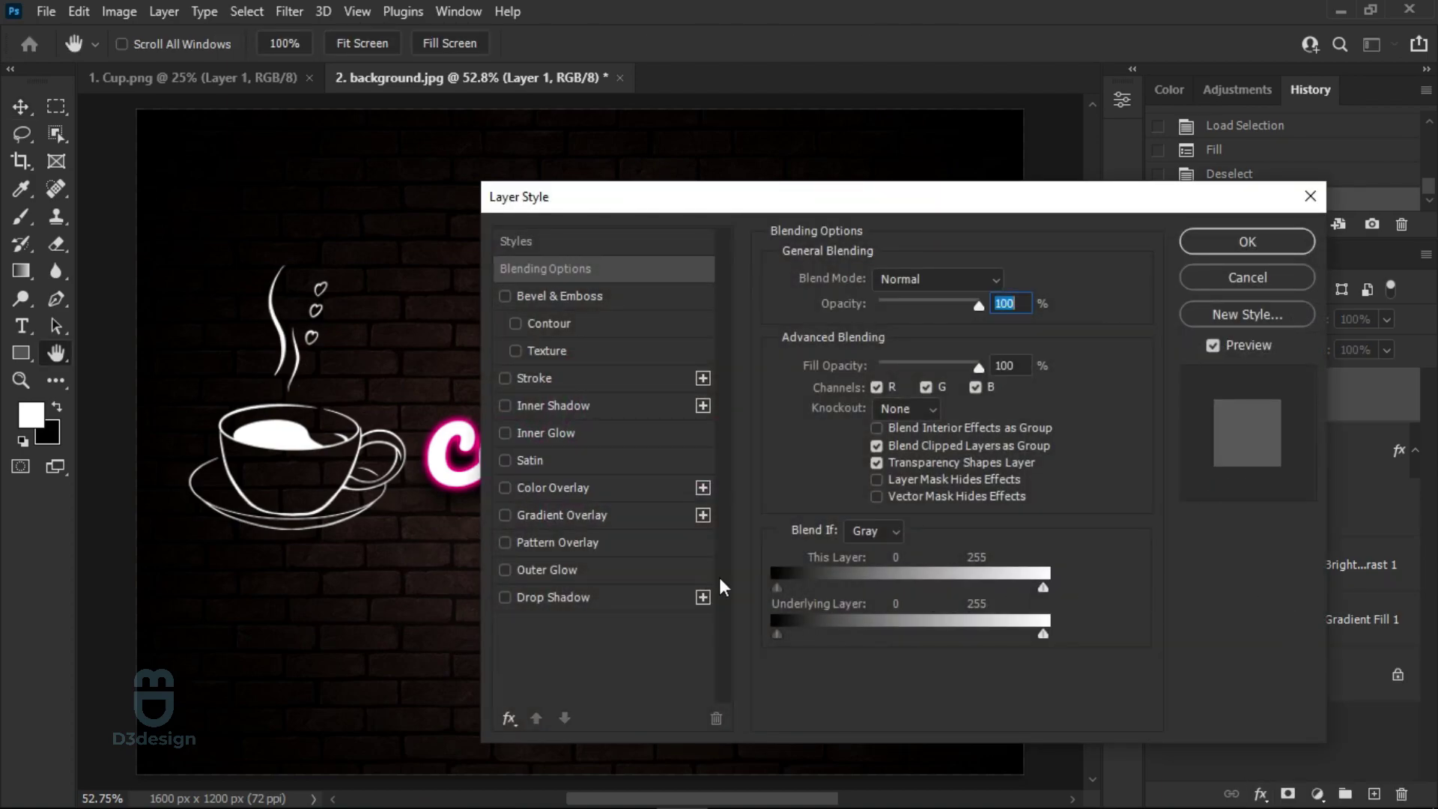
click(505, 571)
click(505, 597)
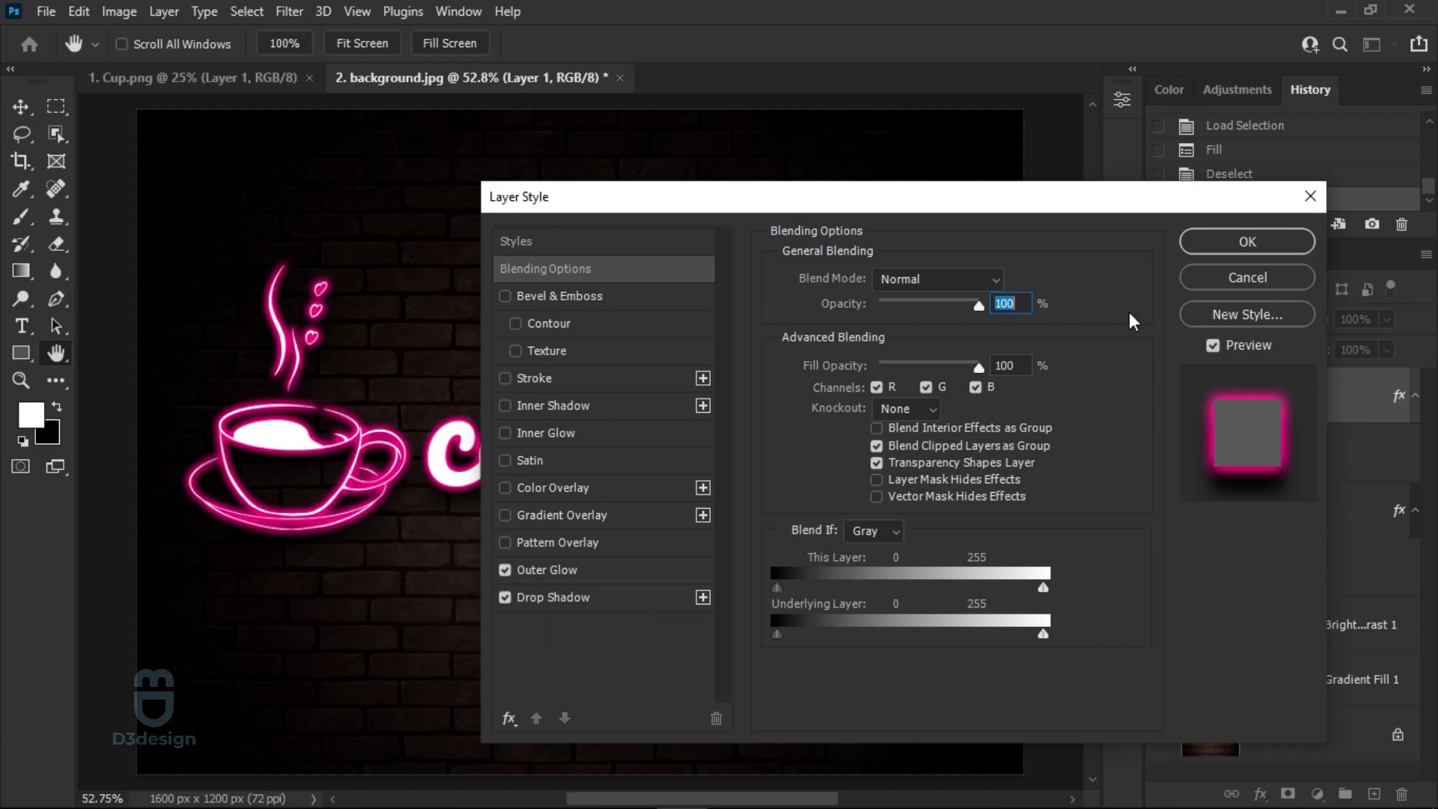
click(1246, 242)
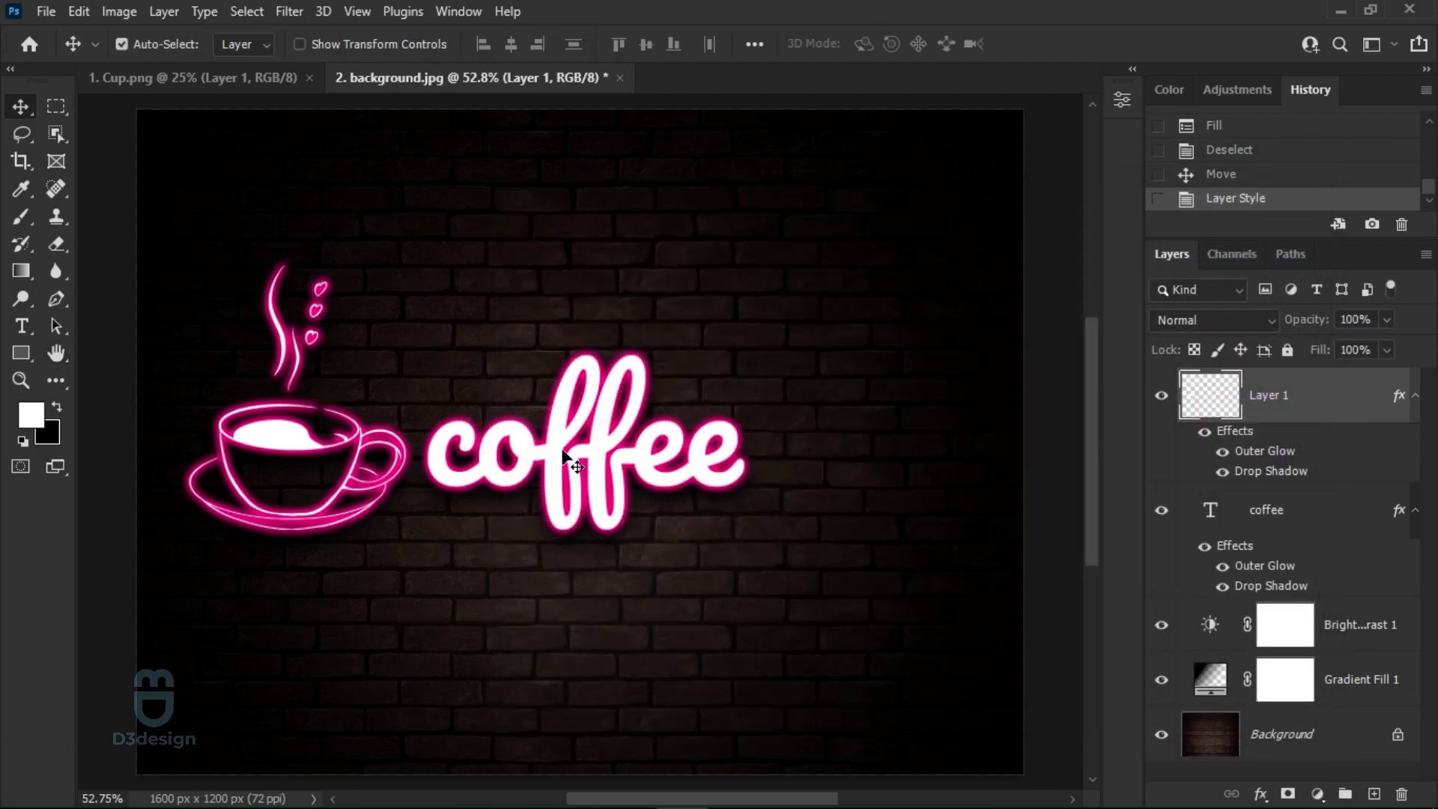
- Select the cup and coffee text layers together and move them right to centre them on the wall
click(290, 437)
shift+click(1293, 522)
click(549, 451)
drag(549, 452, 635, 451)
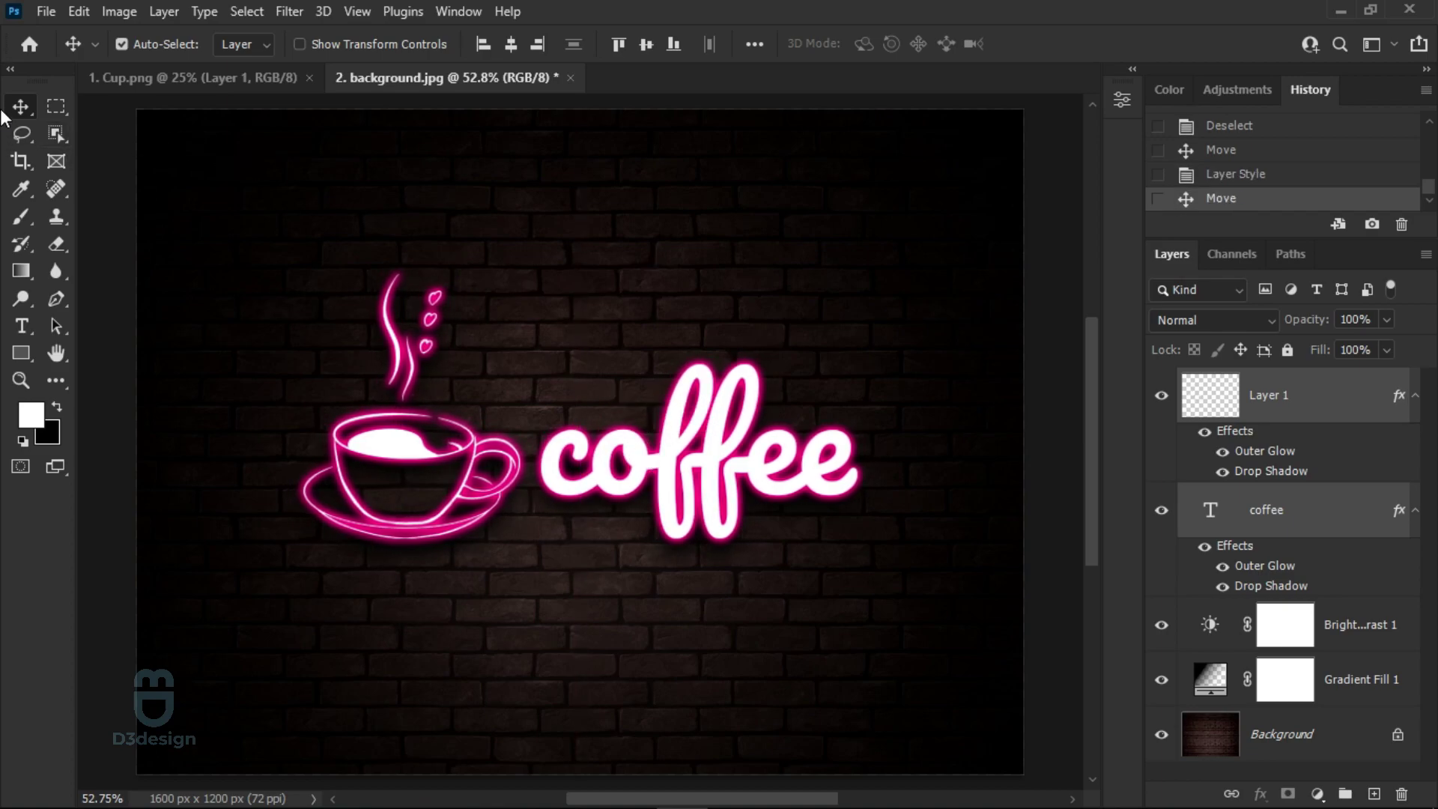
- Create a new empty layer above the cup layer
click(229, 353)
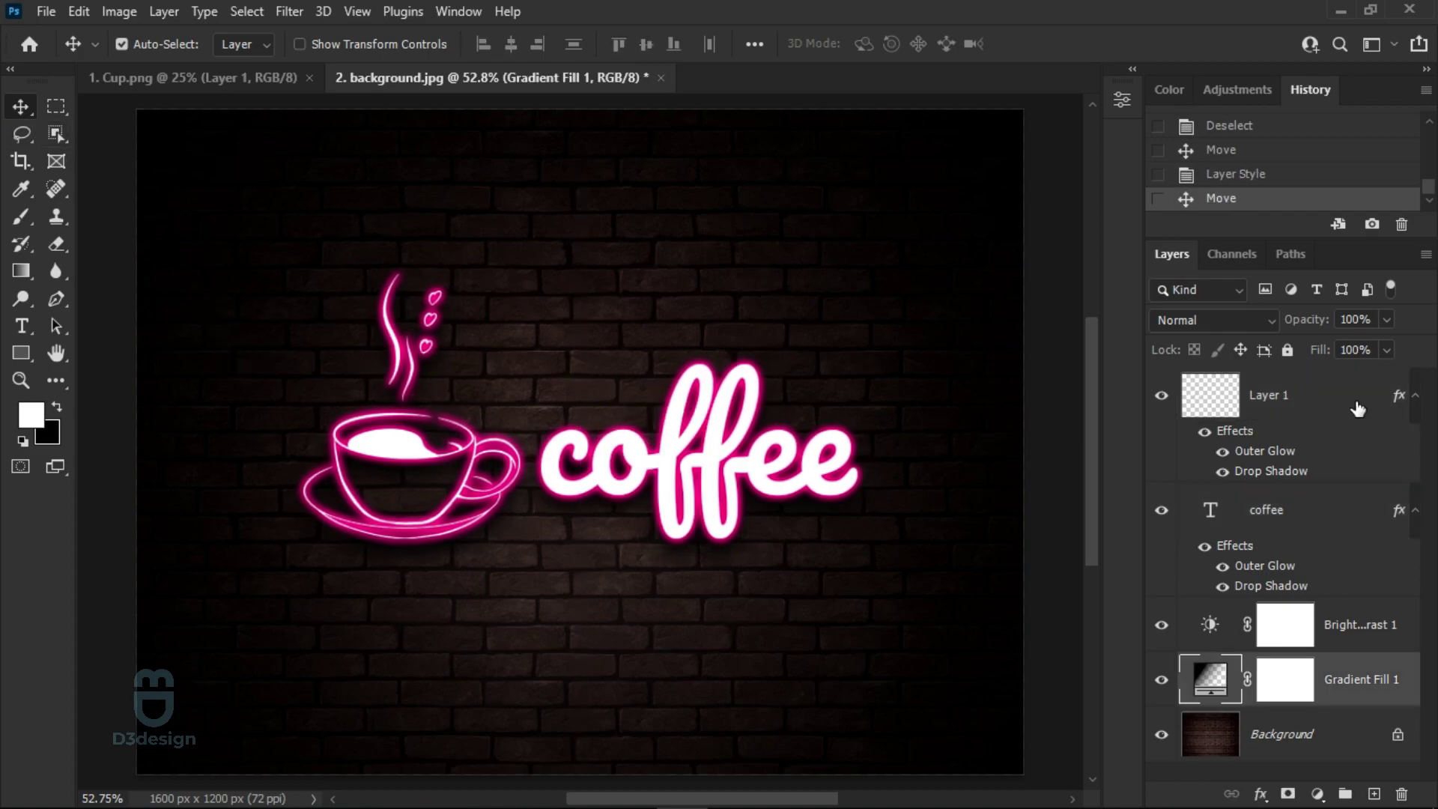
click(1356, 411)
click(1373, 794)
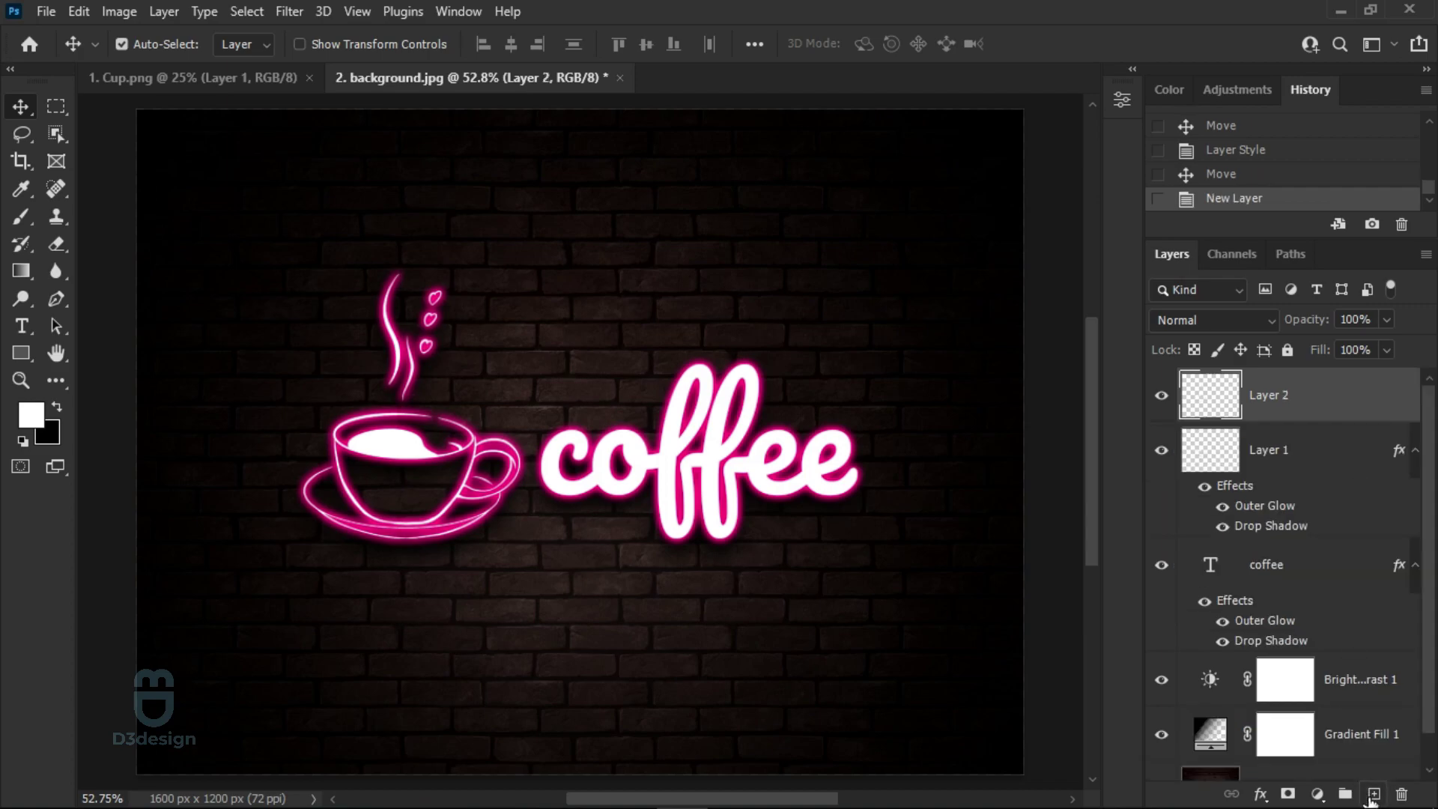
- Set the new empty layer's blend mode to Screen and ready a soft brush of about 1278 px with 40% flow
click(1189, 319)
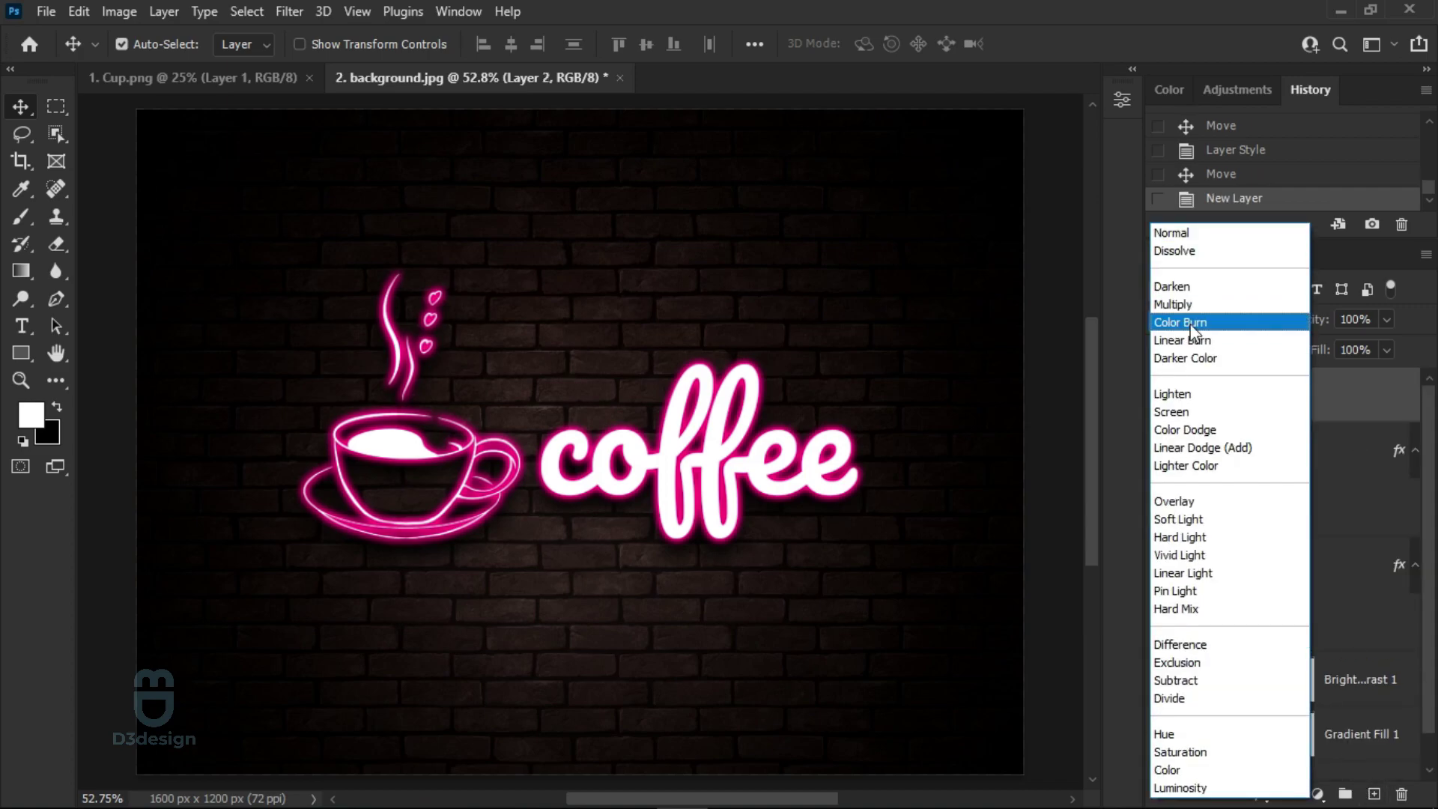
click(1189, 412)
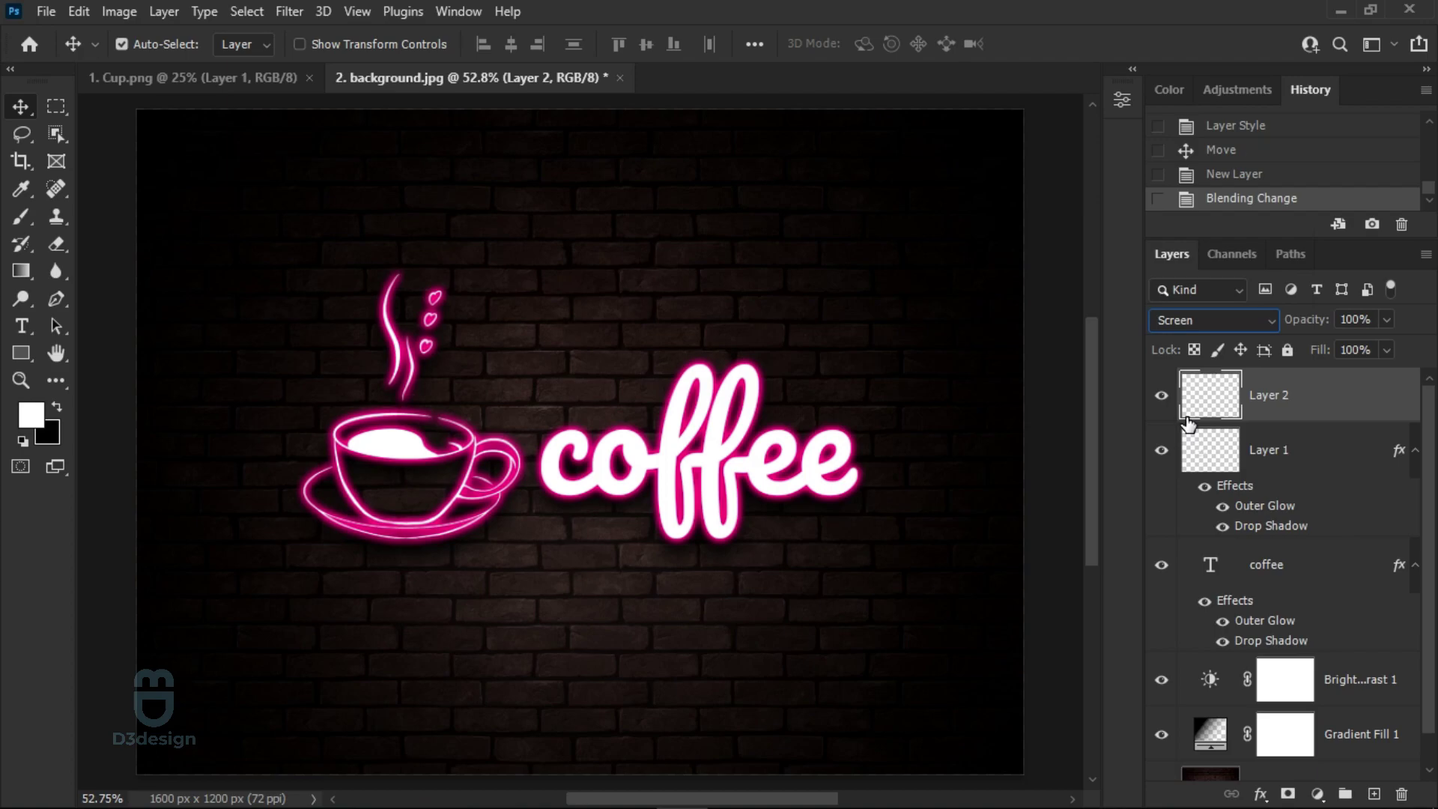
click(18, 216)
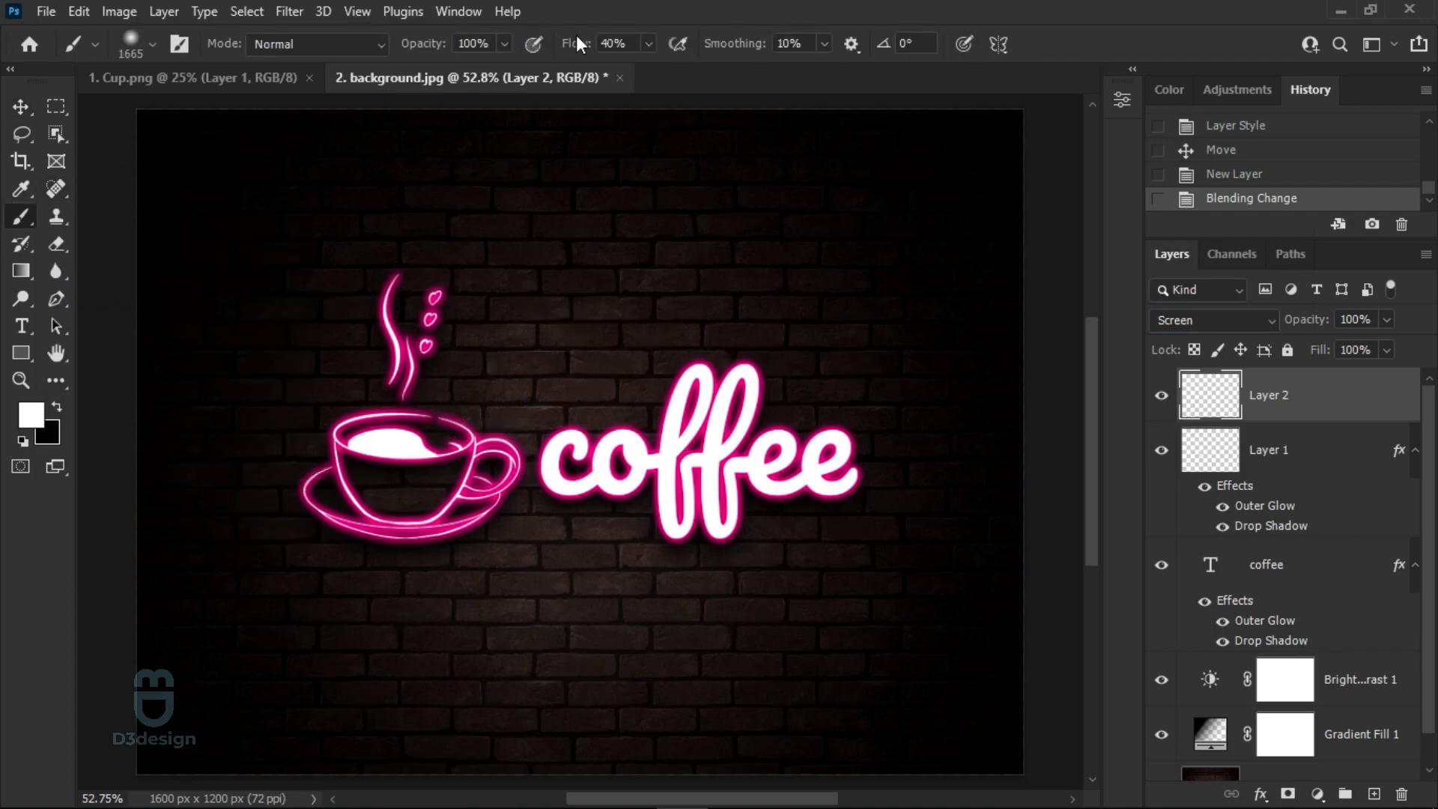
click(601, 42)
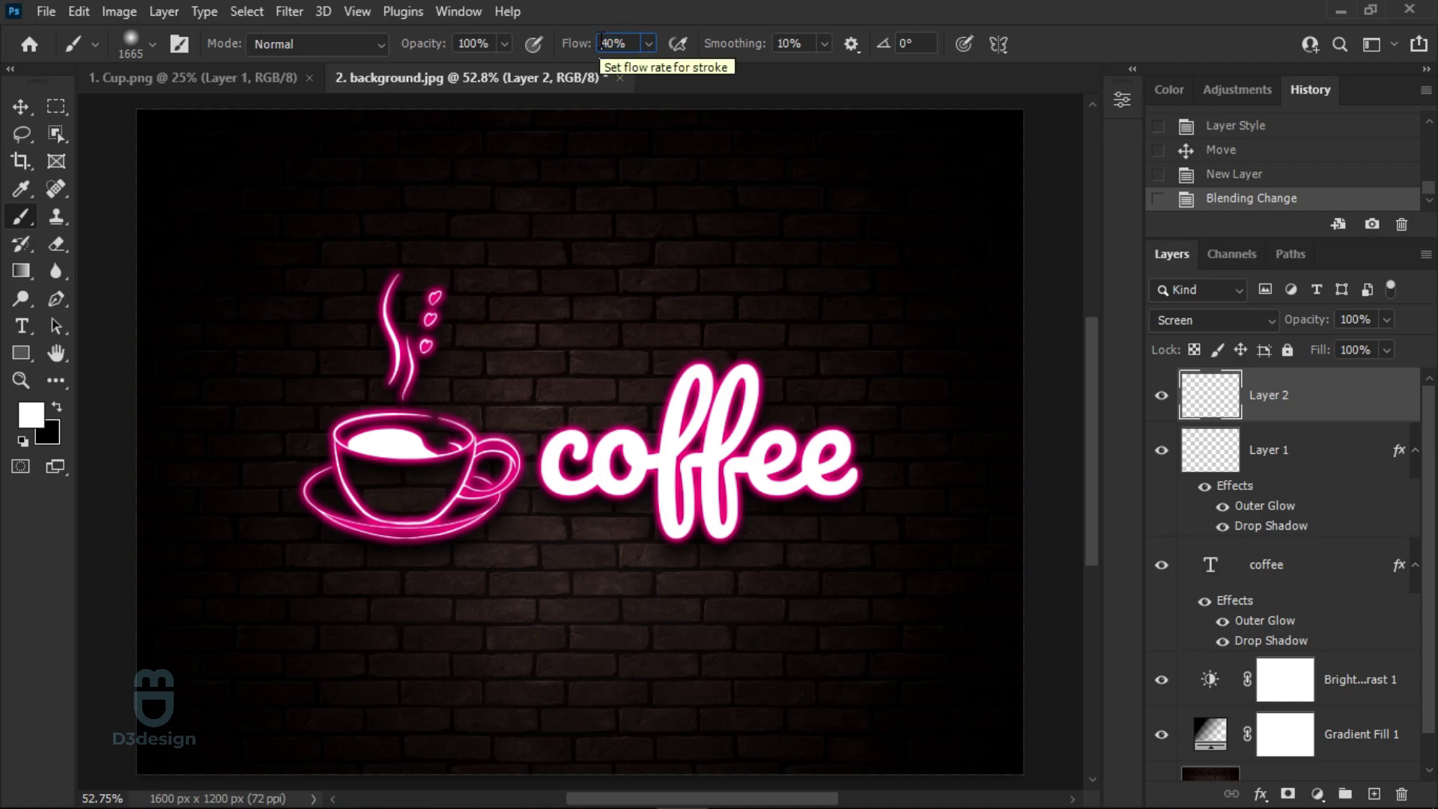
mouse_move(627, 454)
mouse_down()
mouse_move(458, 461)
mouse_move(521, 463)
mouse_up()
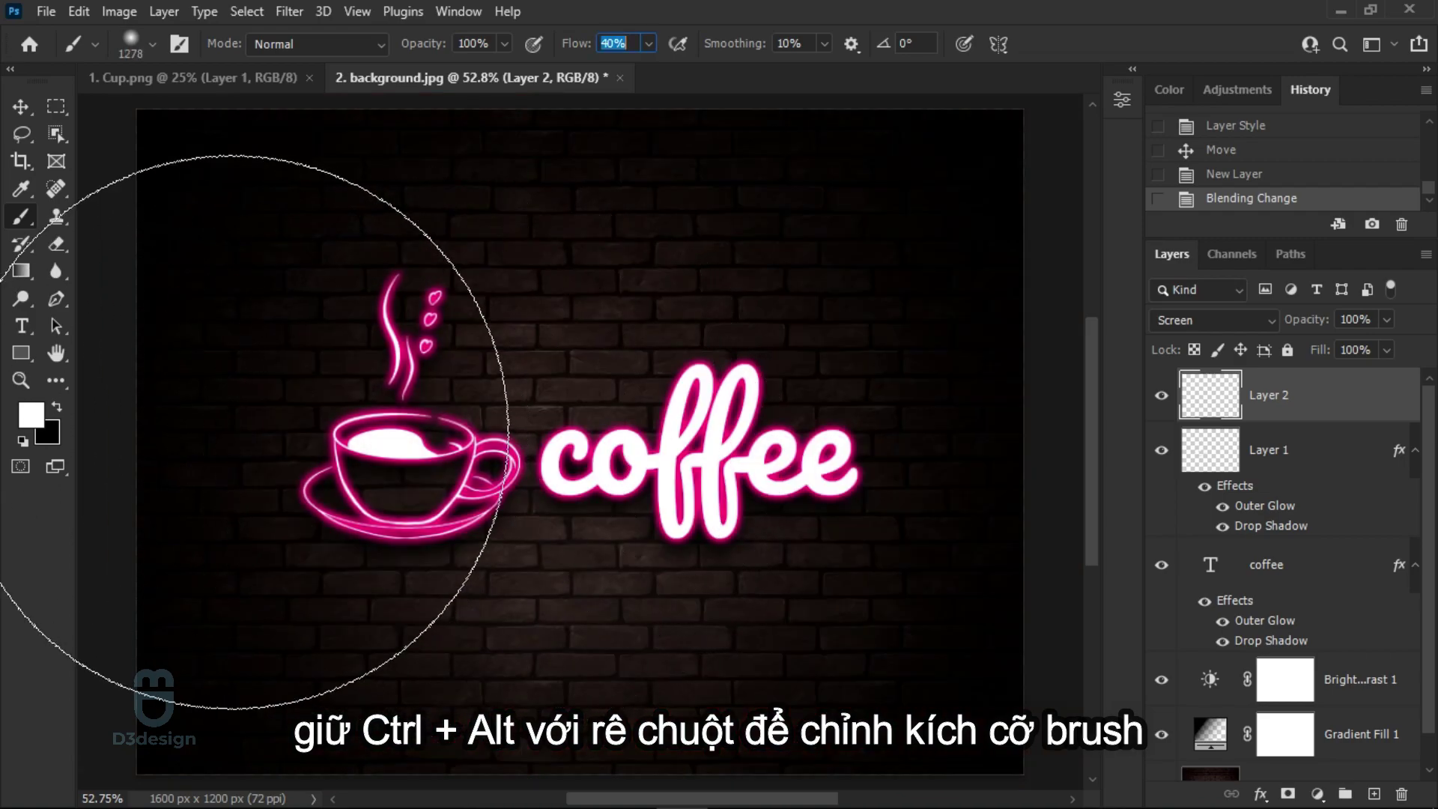
- Set the foreground colour to the neon pink #f40073
click(32, 414)
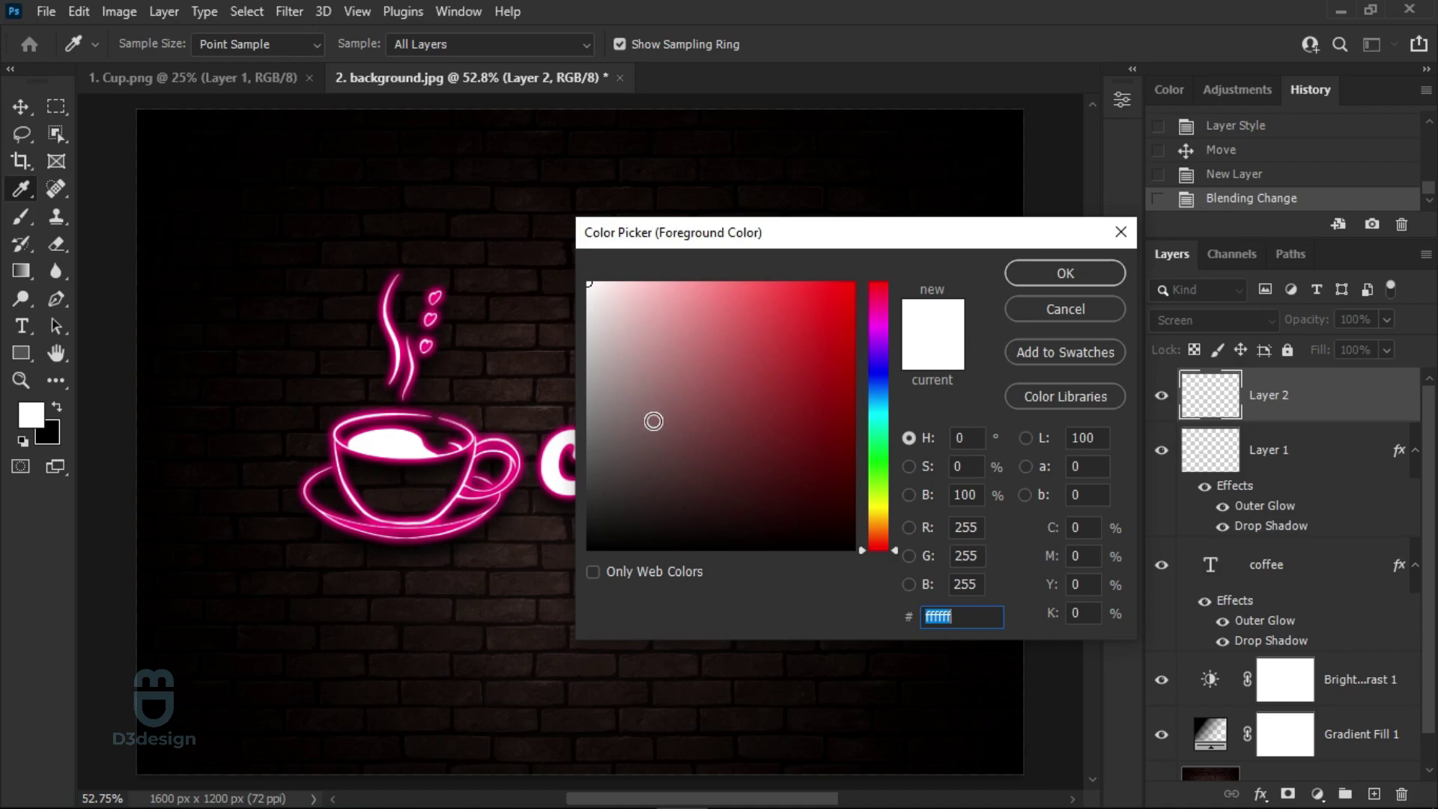
mouse_move(877, 353)
mouse_down()
mouse_move(887, 259)
mouse_move(886, 309)
mouse_move(854, 288)
mouse_move(878, 302)
mouse_up()
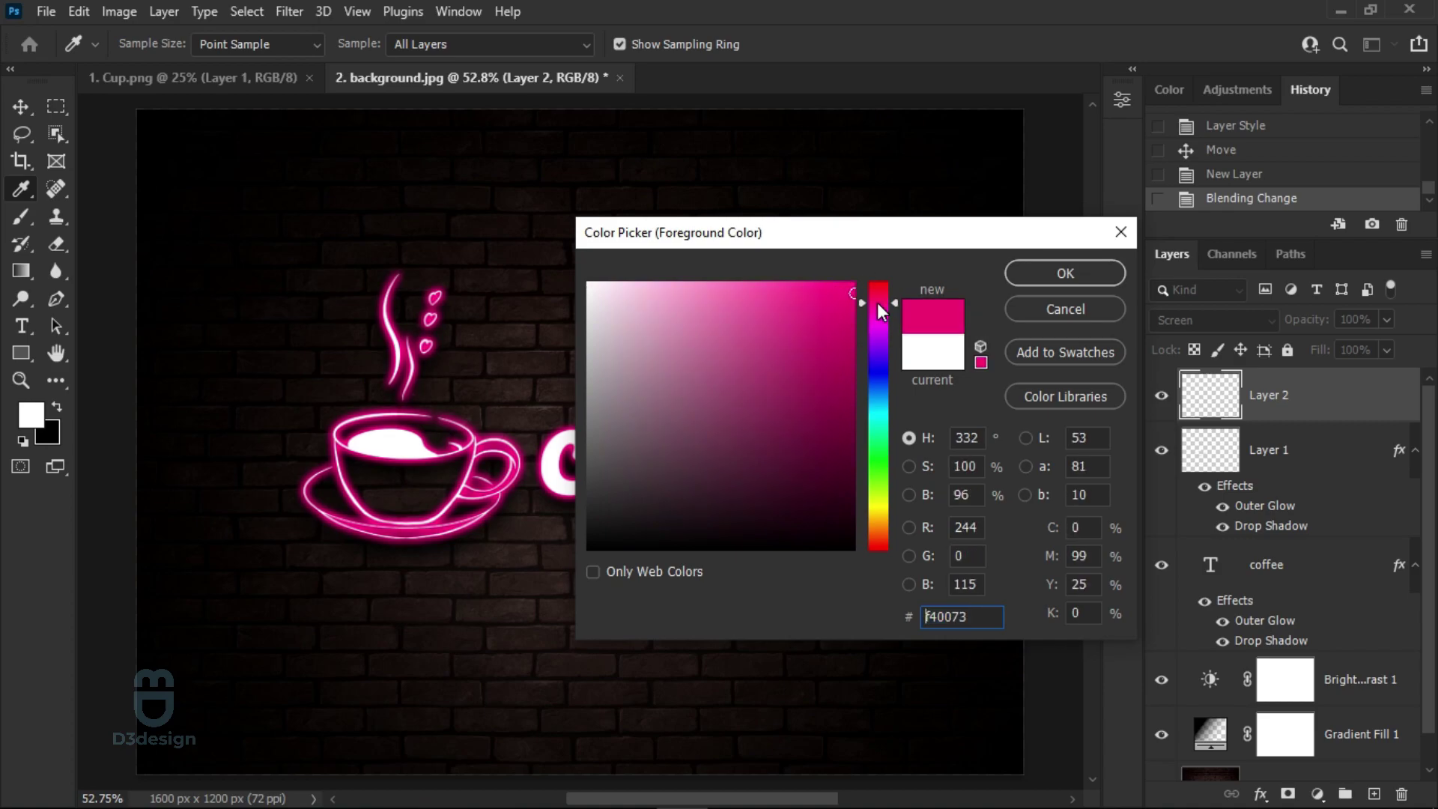
click(1029, 282)
- Enlarge the soft brush to about 1722 px and paint a single pink glow dab centred over the cup and text
key(b)
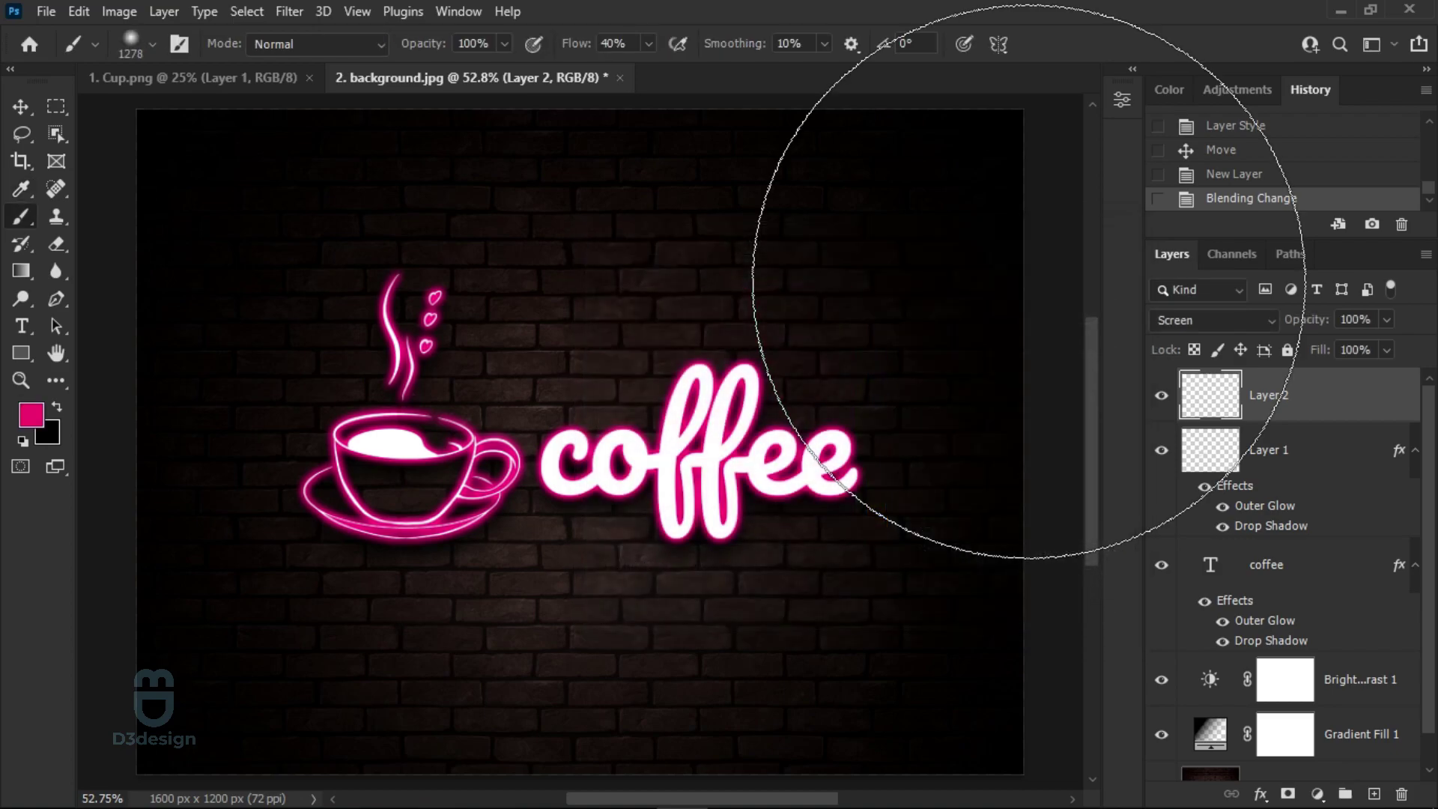
drag(581, 450, 708, 453)
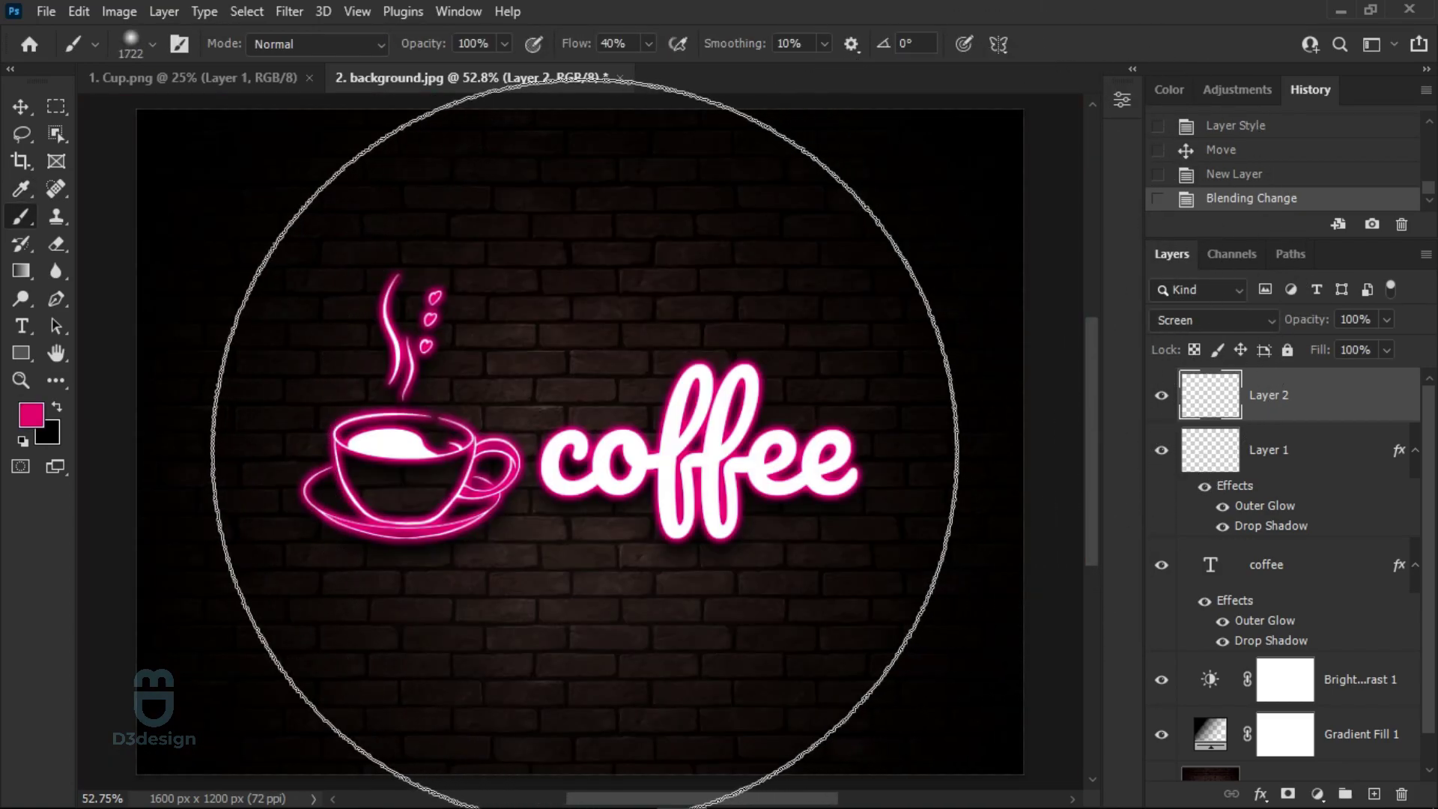
click(582, 428)
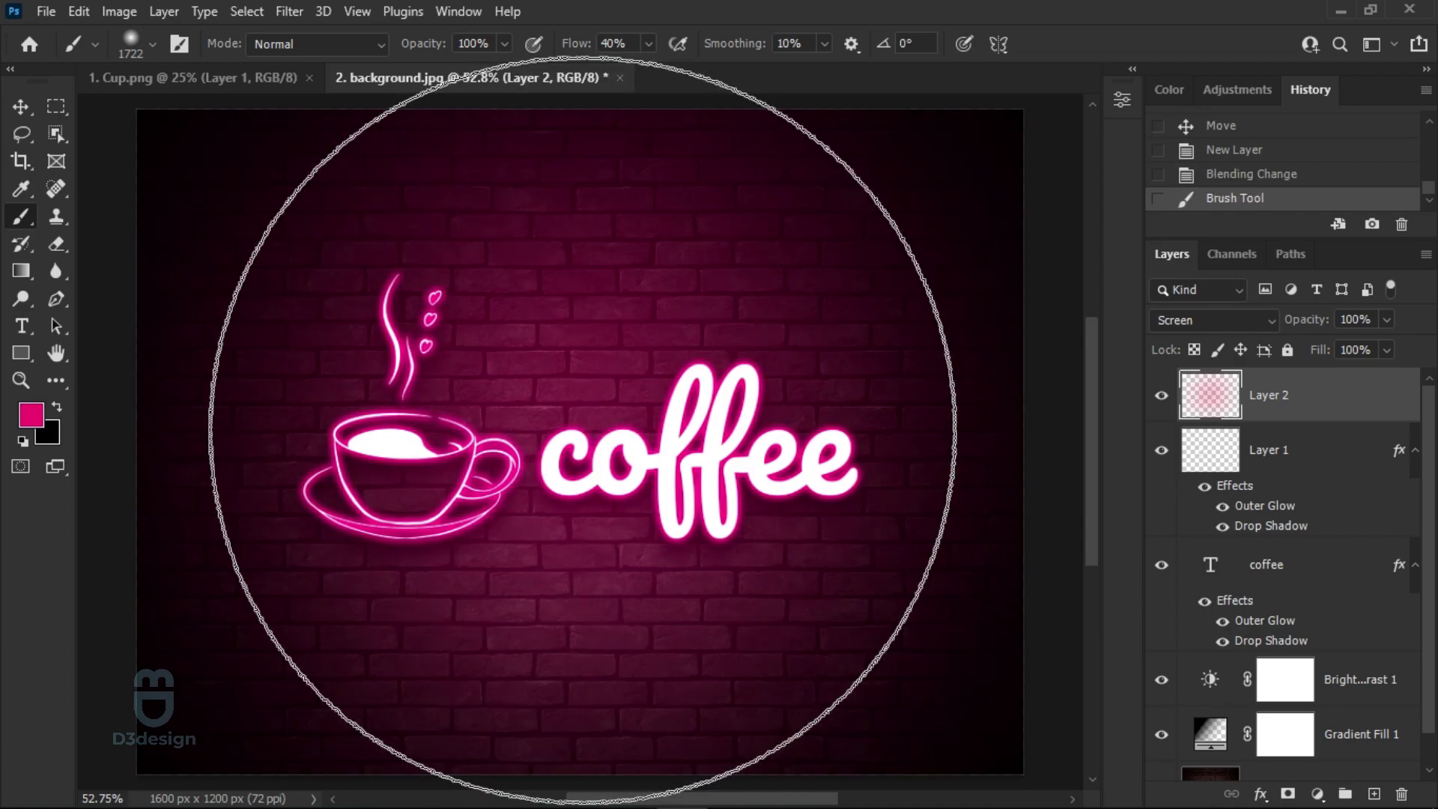
- Lower the opacity of the painted pink glow layer to 76% and return to the Move tool
drag(1384, 322, 1337, 342)
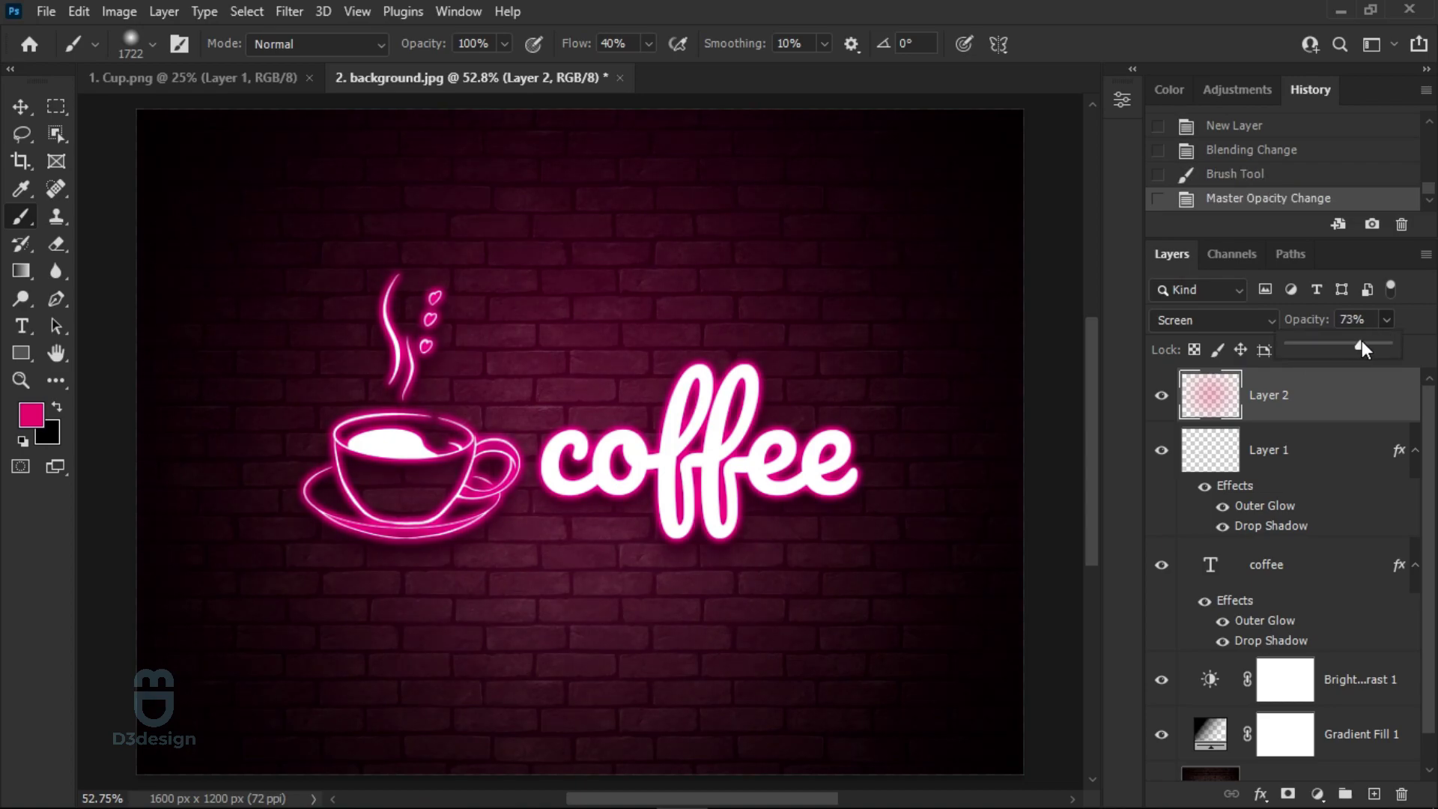
click(1134, 277)
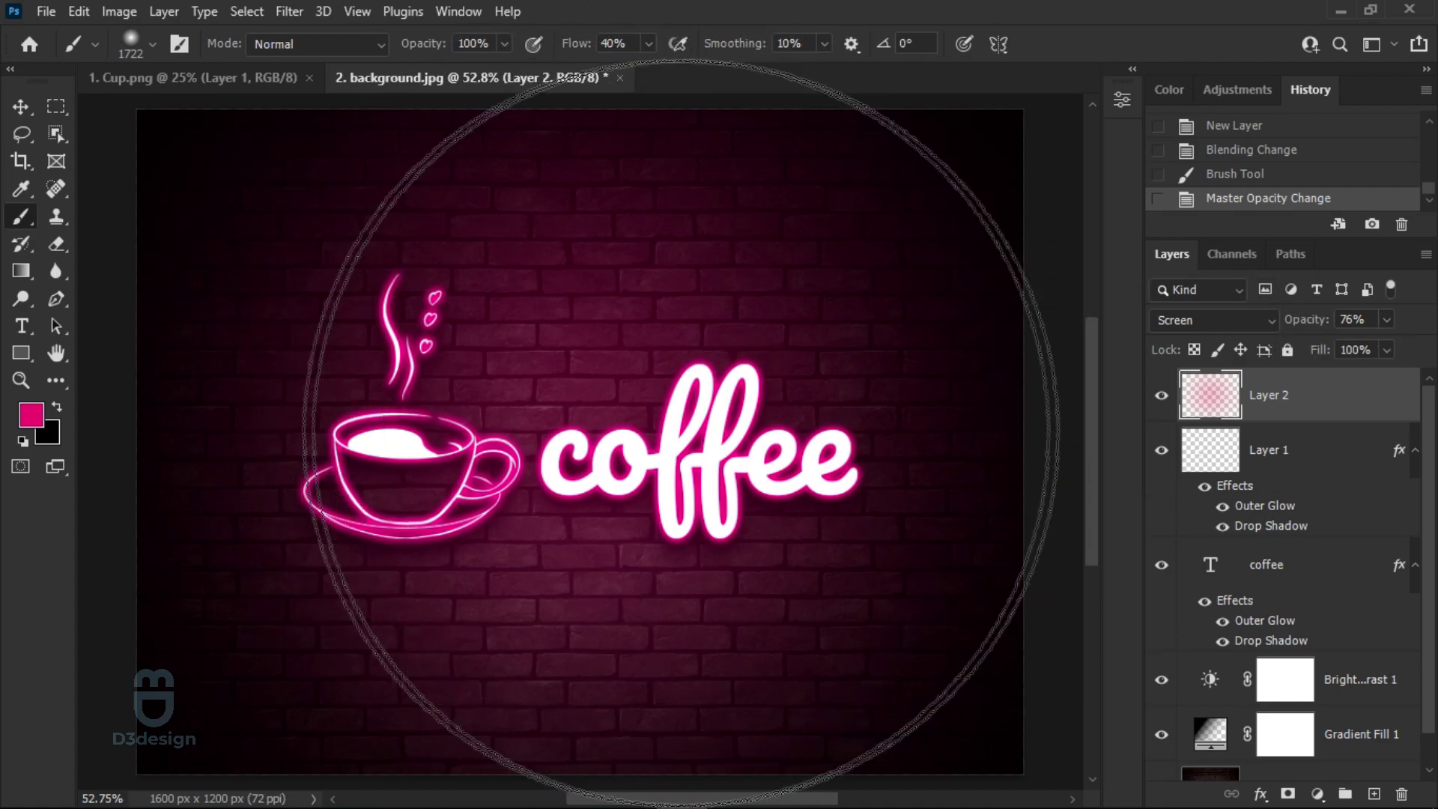
key(v)
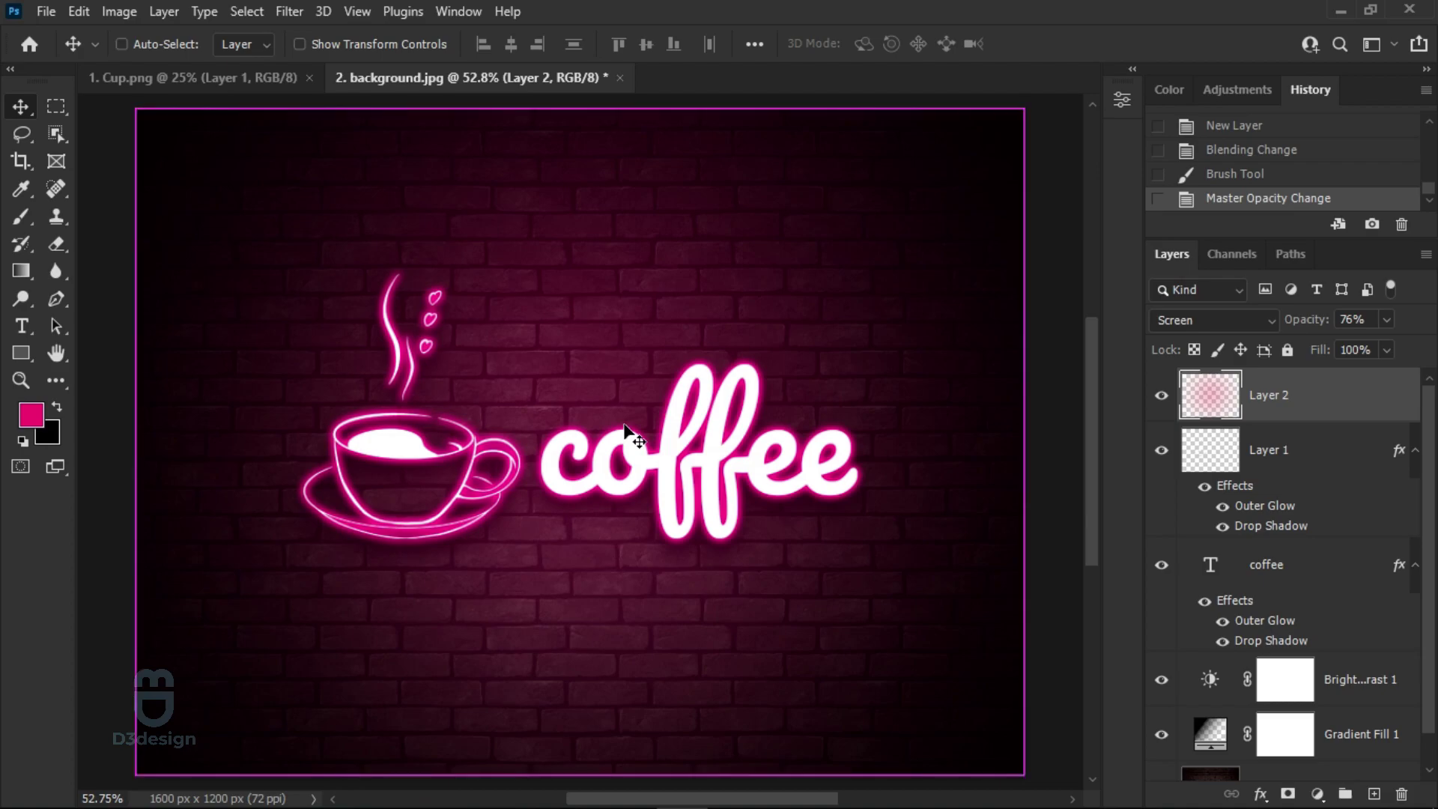
scroll(625, 430, up, 1)
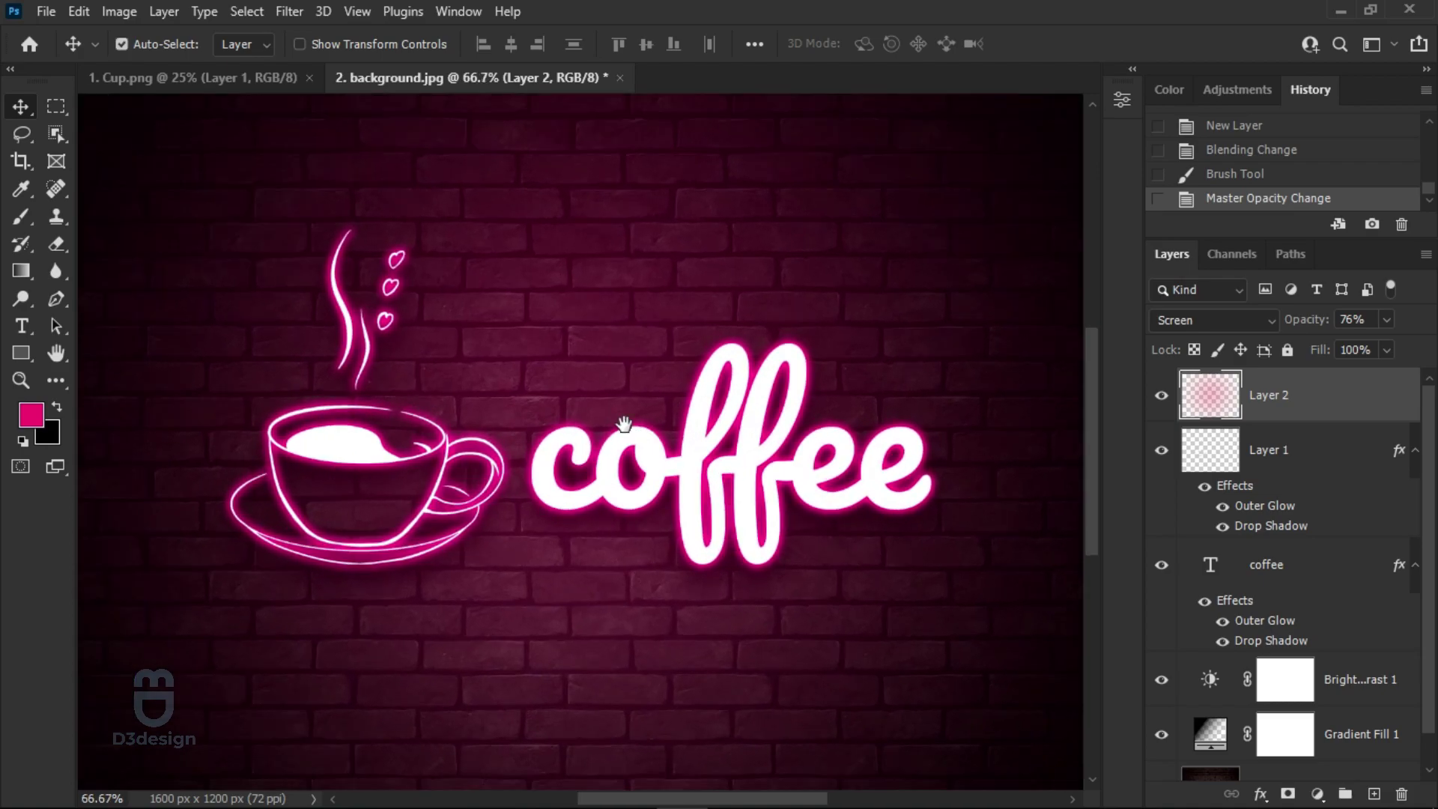
drag(623, 424, 624, 436)
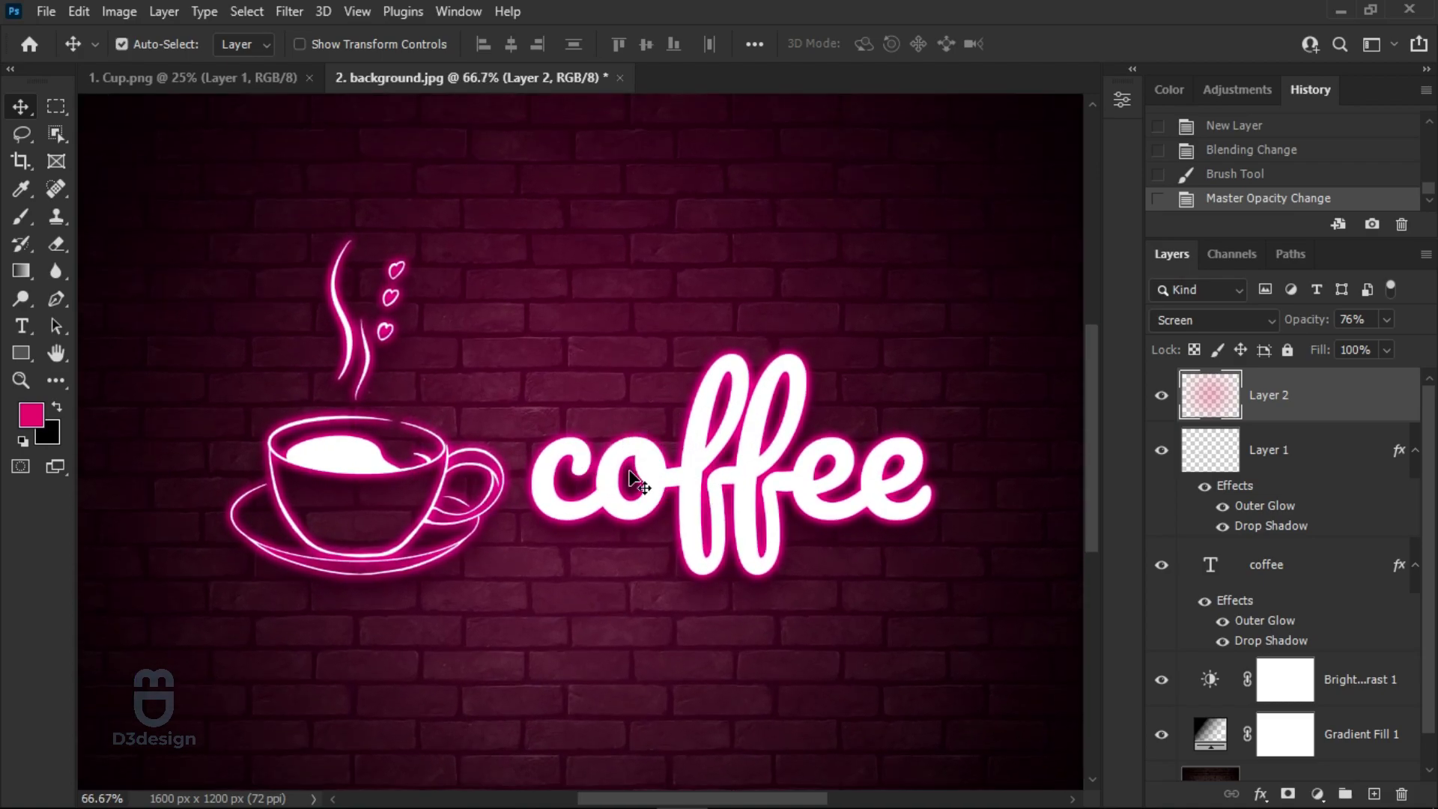